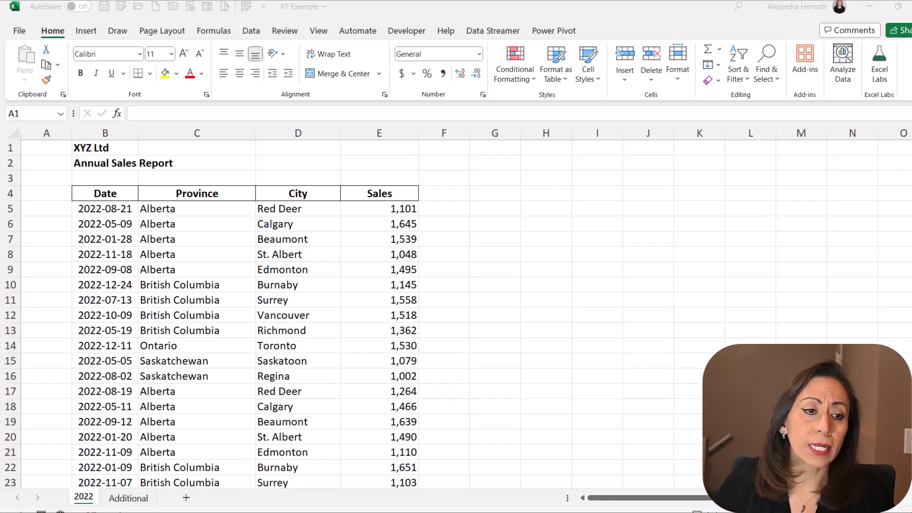
Step: Examine the Date, Province, City and Sales records in the annual sales report on sheet 2022
left_click(95, 216)
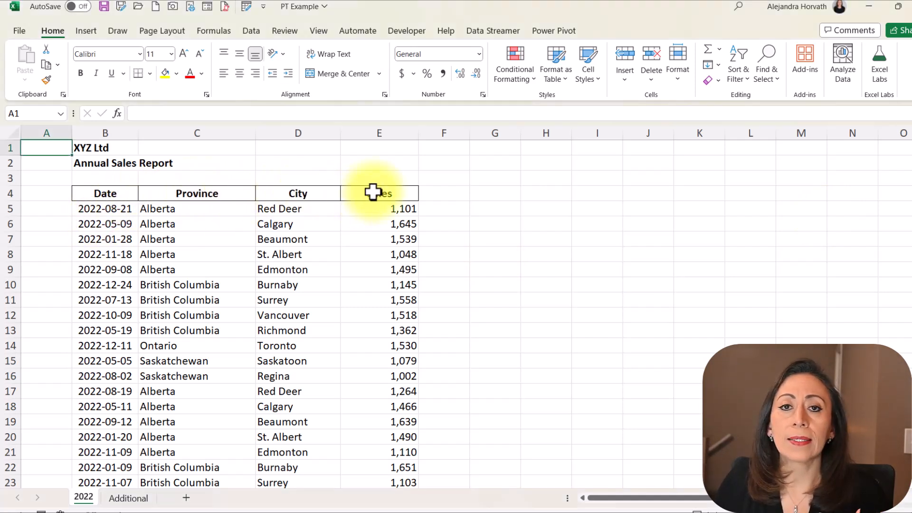
scroll(360, 332, "down", 2)
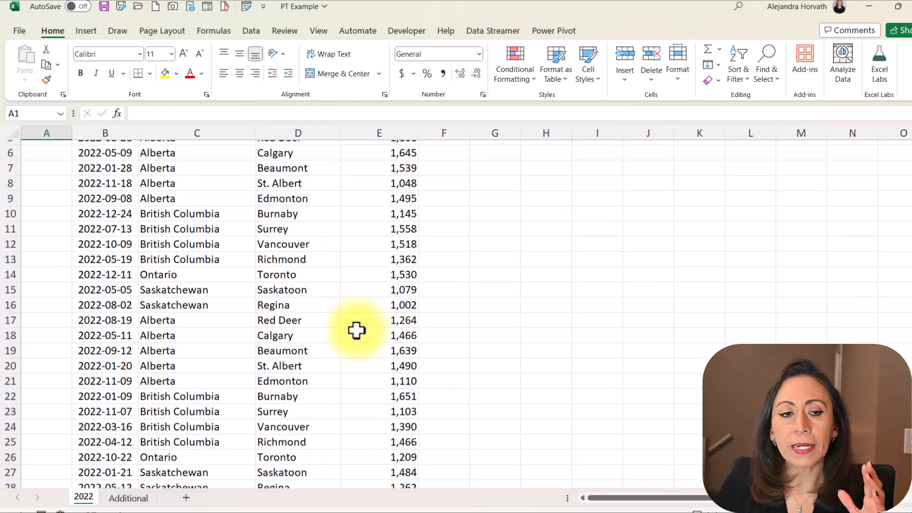
scroll(333, 270, "down", 2)
scroll(314, 285, "down", 1)
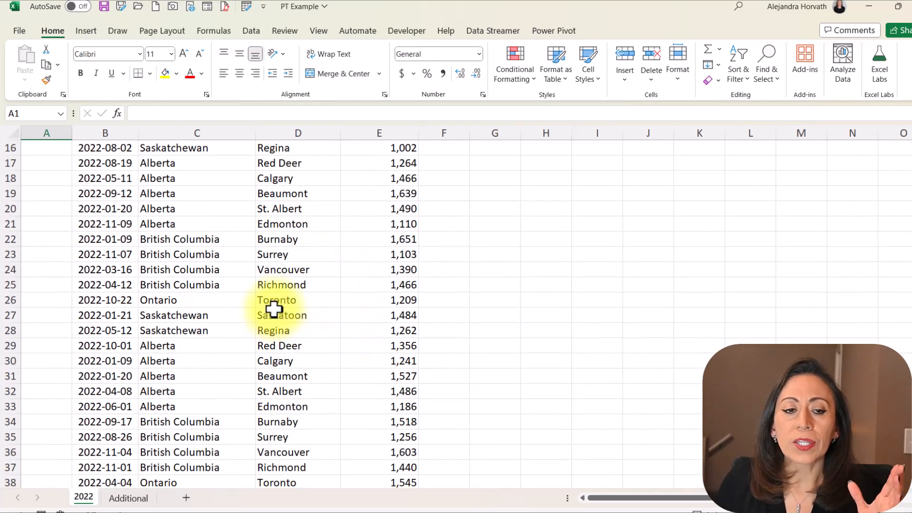
left_click(288, 269)
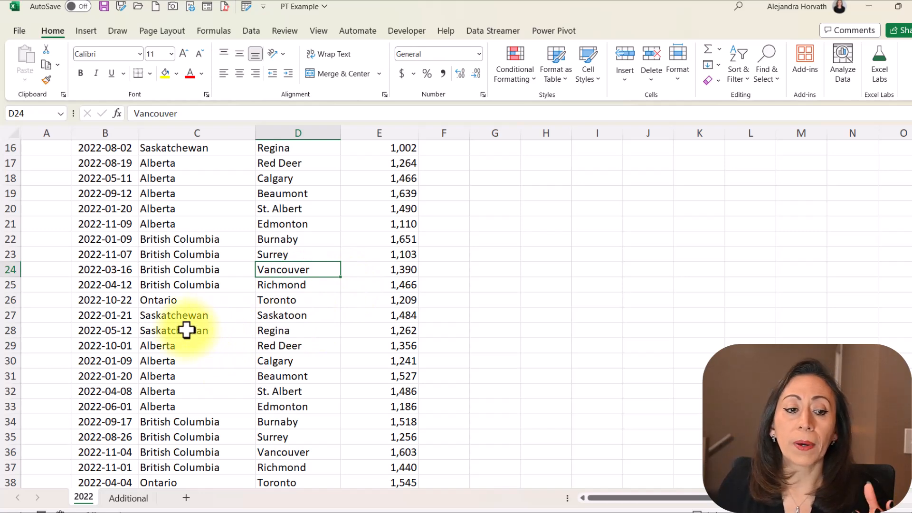
left_click(177, 345)
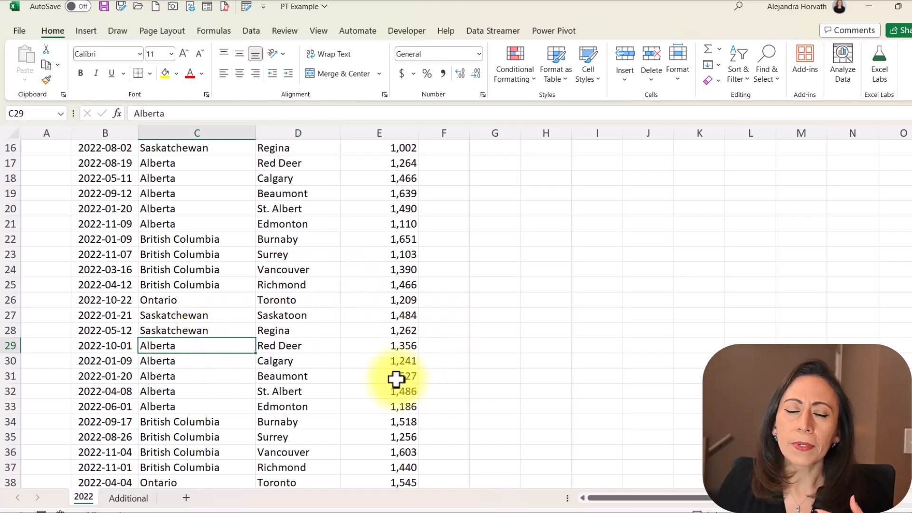
scroll(403, 321, "up", 5)
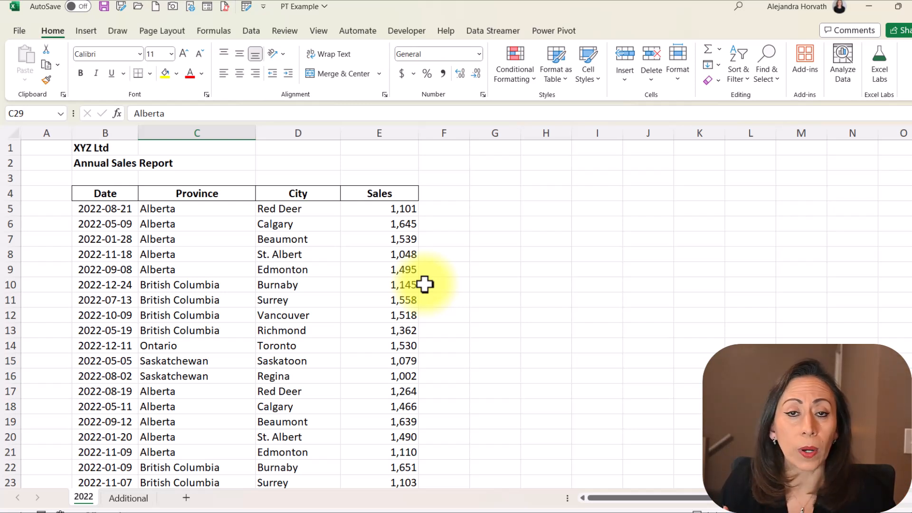
Step: Start a PivotTable from a table or range, using a cell inside the sales data on sheet 2022
left_click(224, 256)
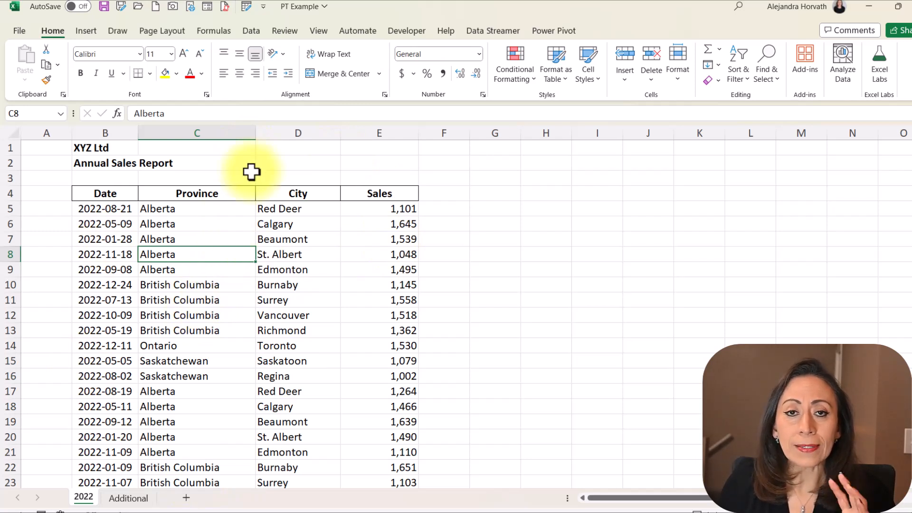
left_click(90, 31)
left_click(37, 80)
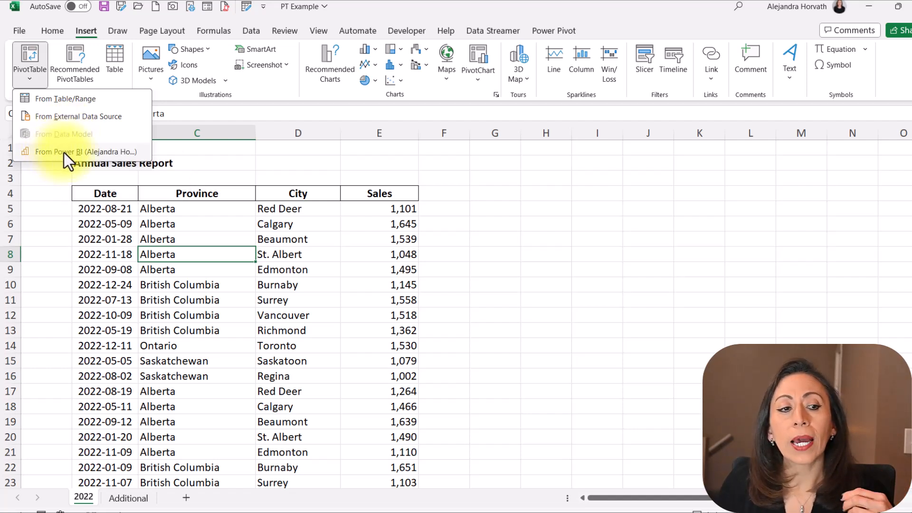
left_click(97, 99)
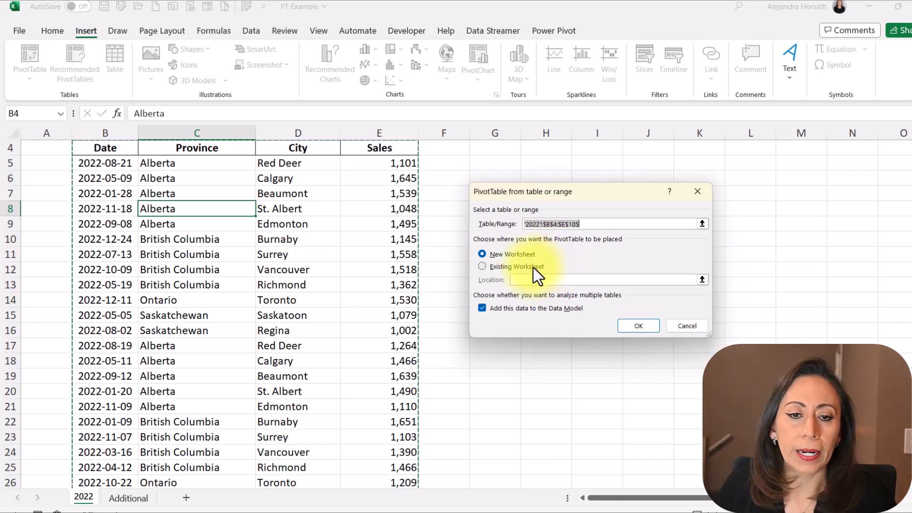
left_click_drag(543, 193, 529, 160)
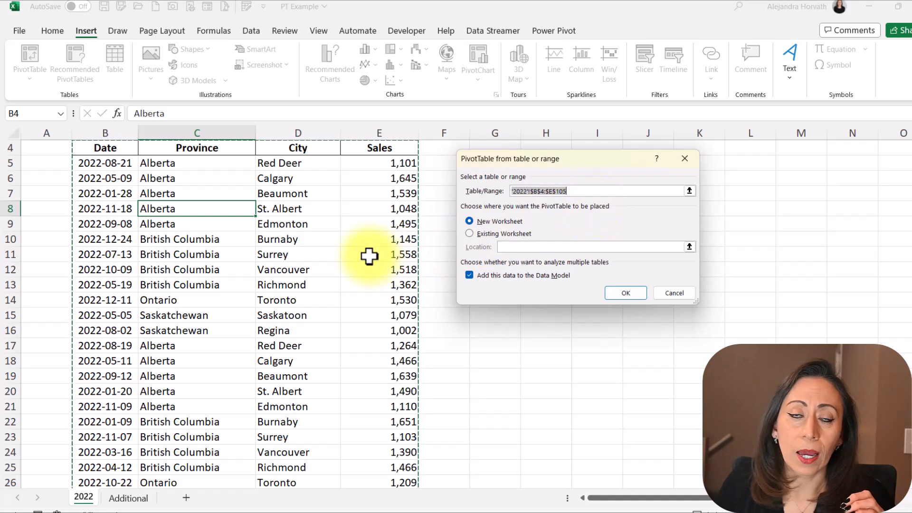
scroll(380, 247, "up", 1)
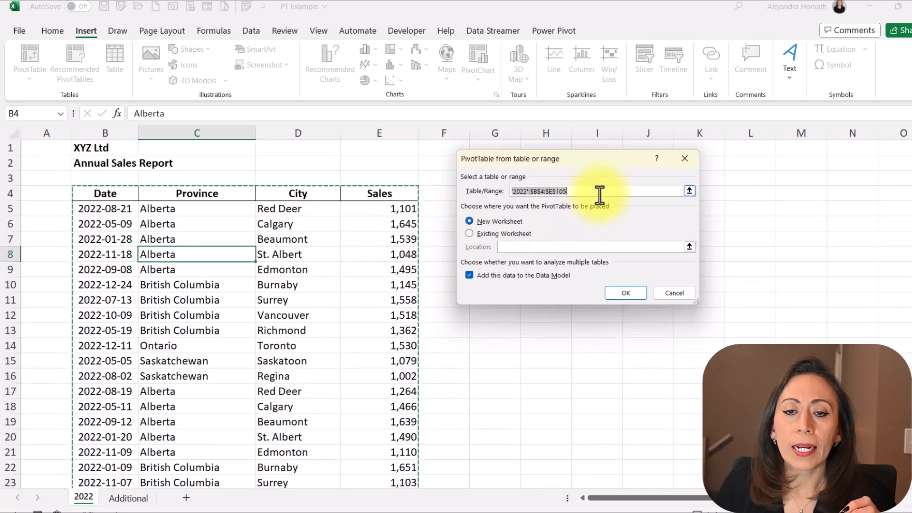
Step: Reselect the PivotTable's source range as '2022'!$B$4:$E$105, headers included
left_click(689, 192)
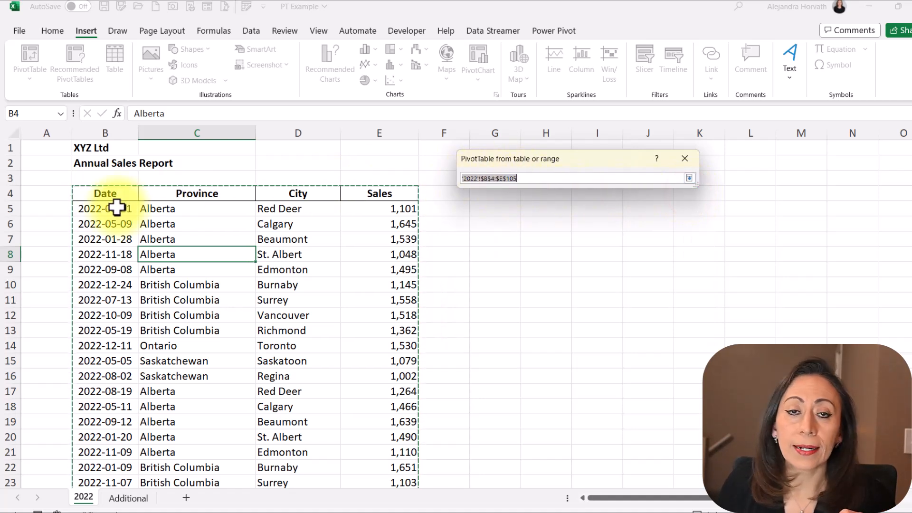
left_click(111, 194)
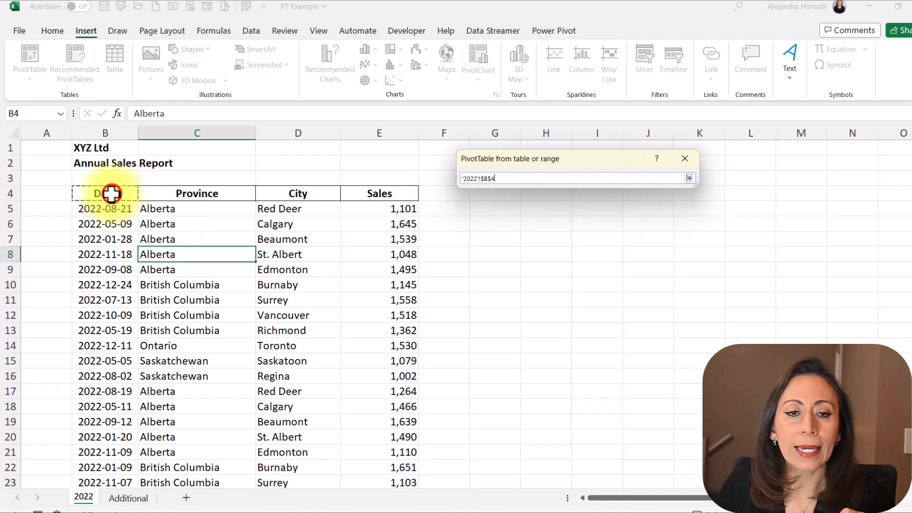
left_click_drag(111, 193, 404, 439)
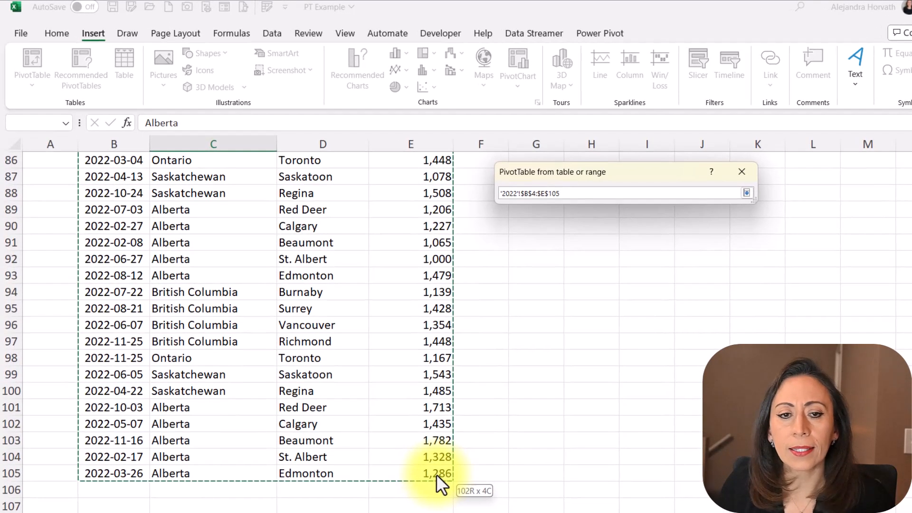
left_click_drag(436, 474, 436, 474)
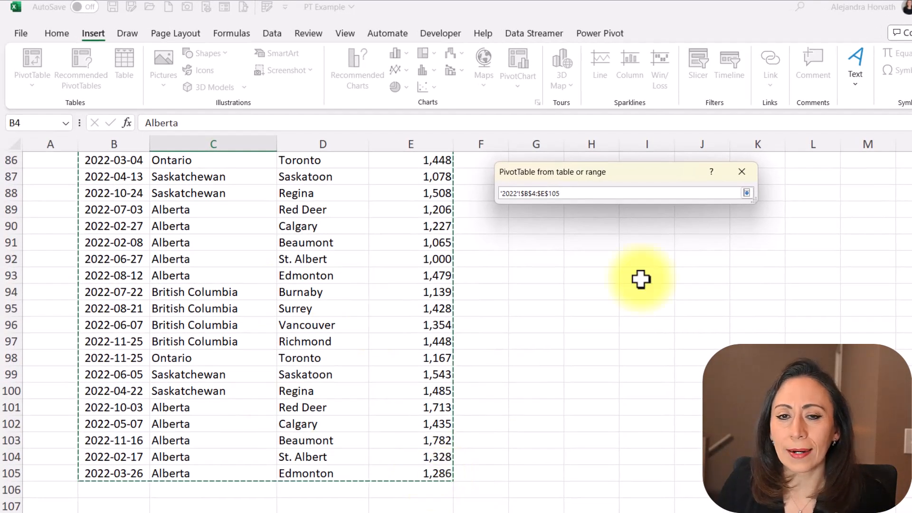
key("Return")
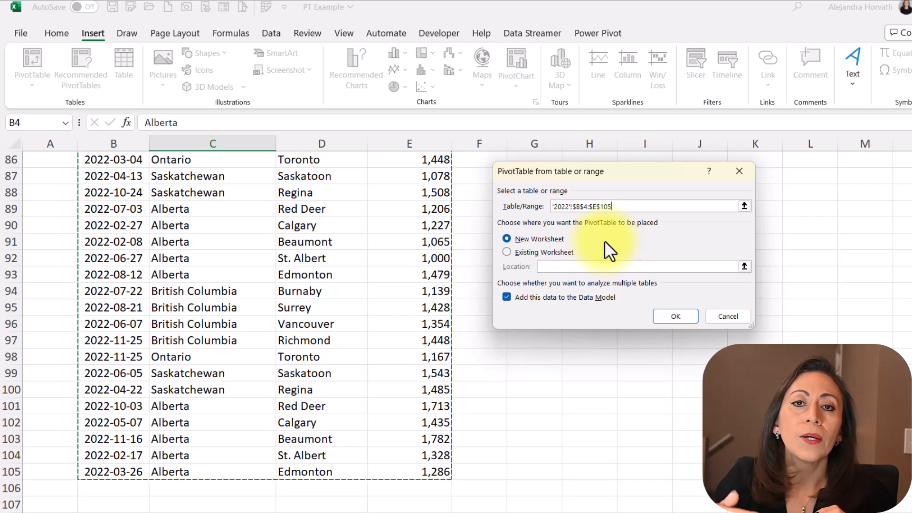
Step: Create the PivotTable on a new worksheet without adding the data to the Data Model
left_click(507, 252)
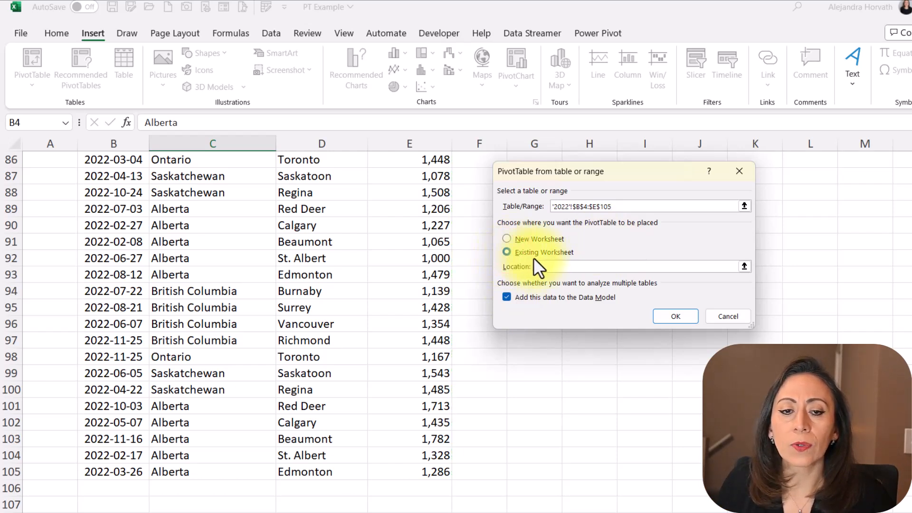
left_click(551, 266)
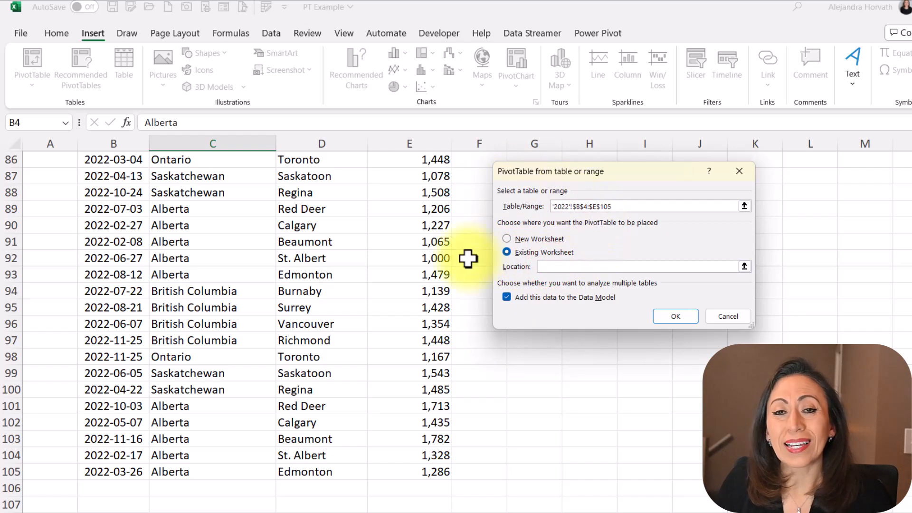
left_click(506, 239)
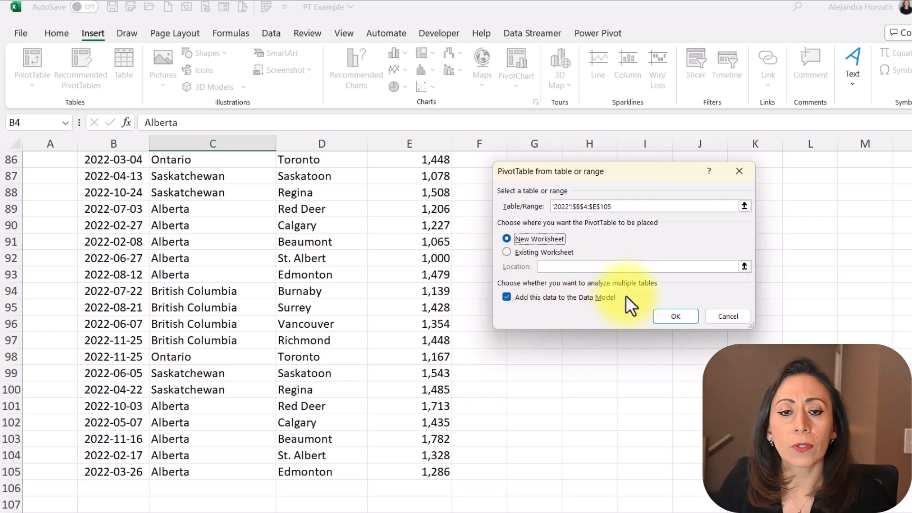
left_click(506, 297)
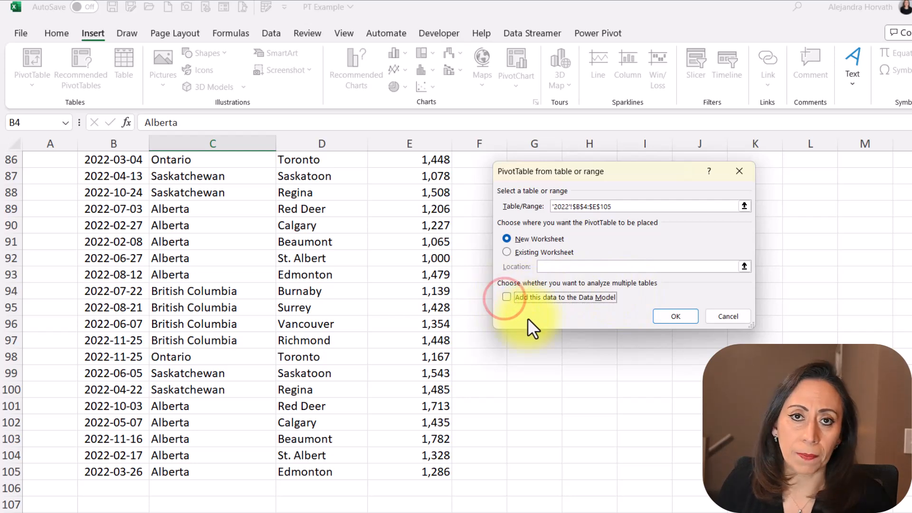
left_click(683, 315)
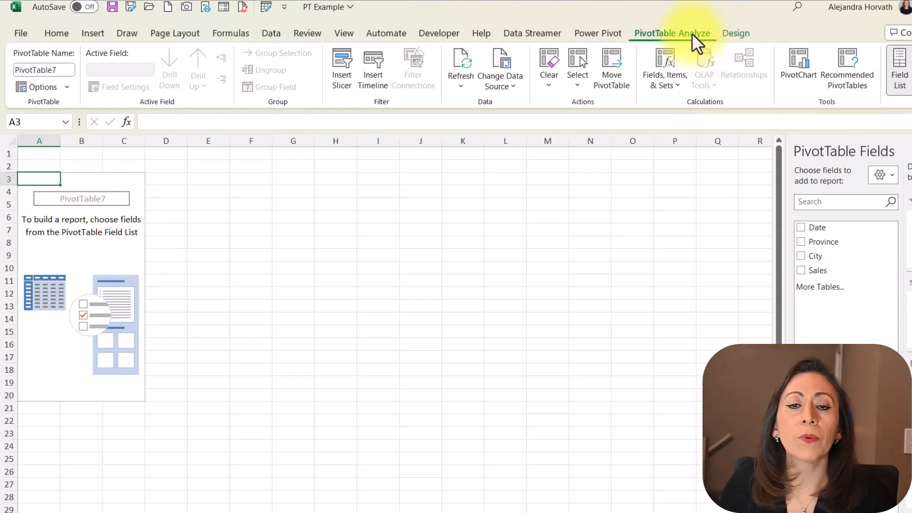
Step: Rename the new pivot table as DemoPivotTable
left_click(741, 34)
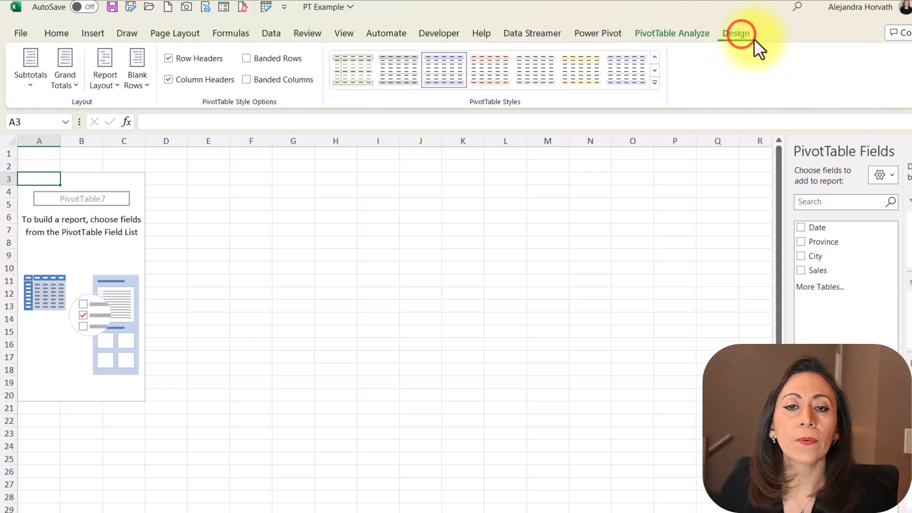
left_click(695, 33)
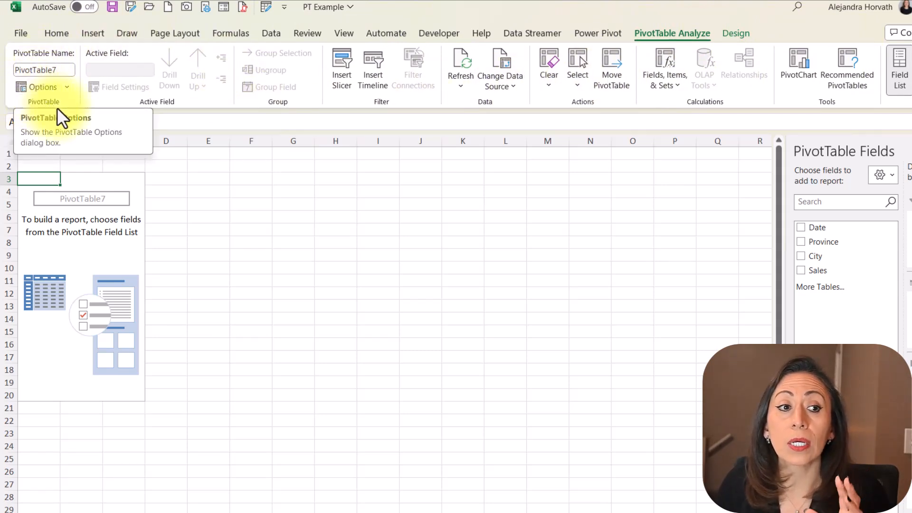
left_click(68, 70)
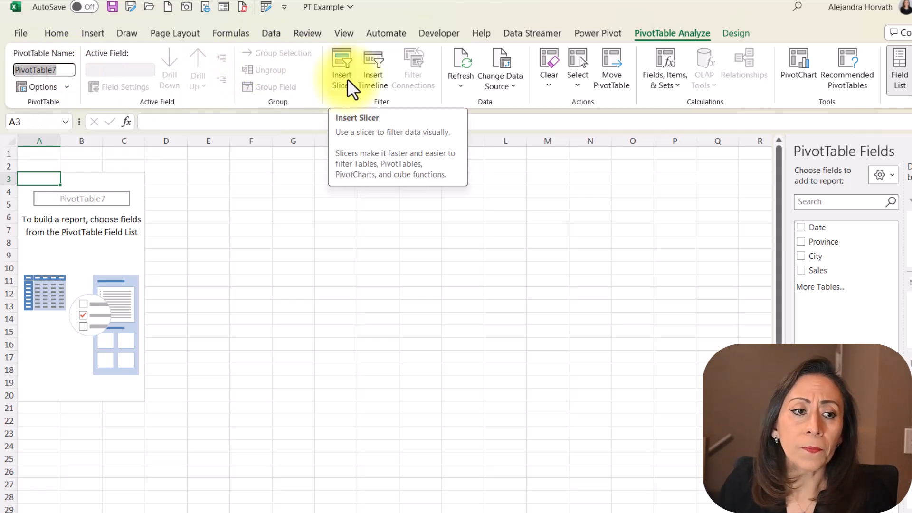
type("Demo")
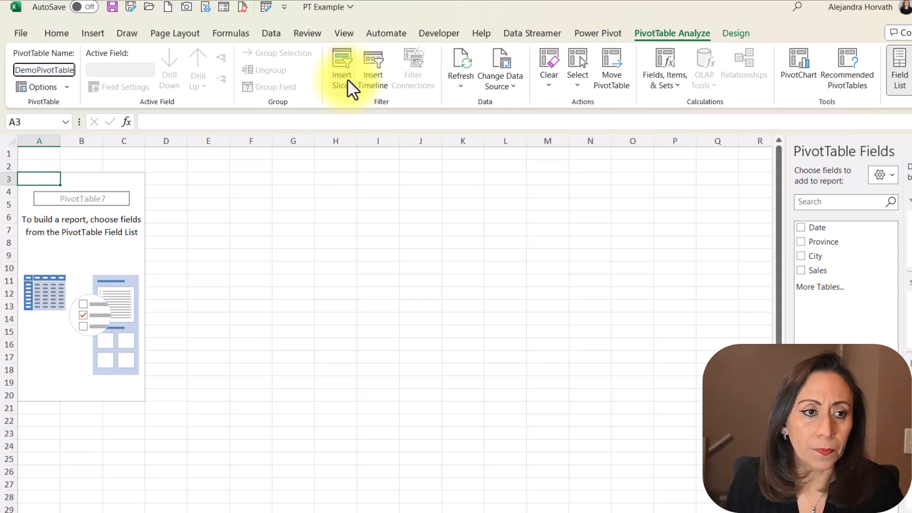
key("Return")
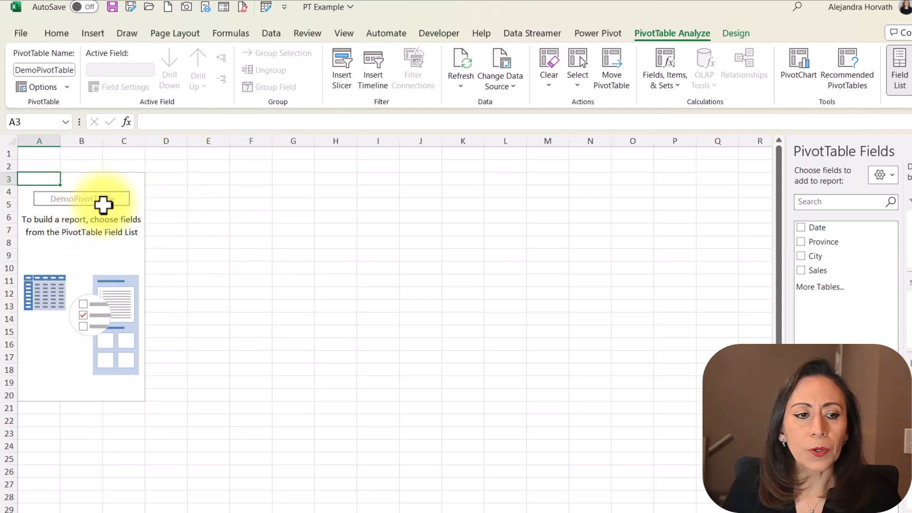
left_click(76, 198)
left_click(67, 202)
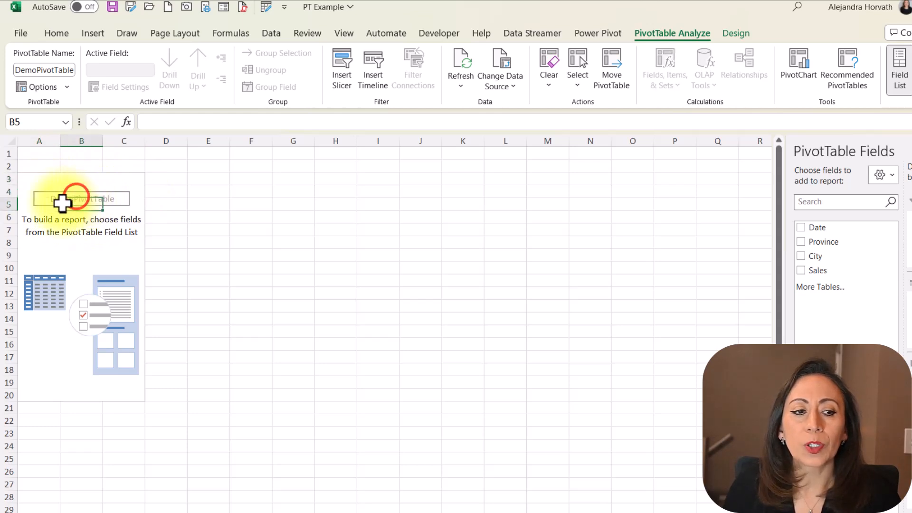
left_click(46, 203)
left_click(42, 70)
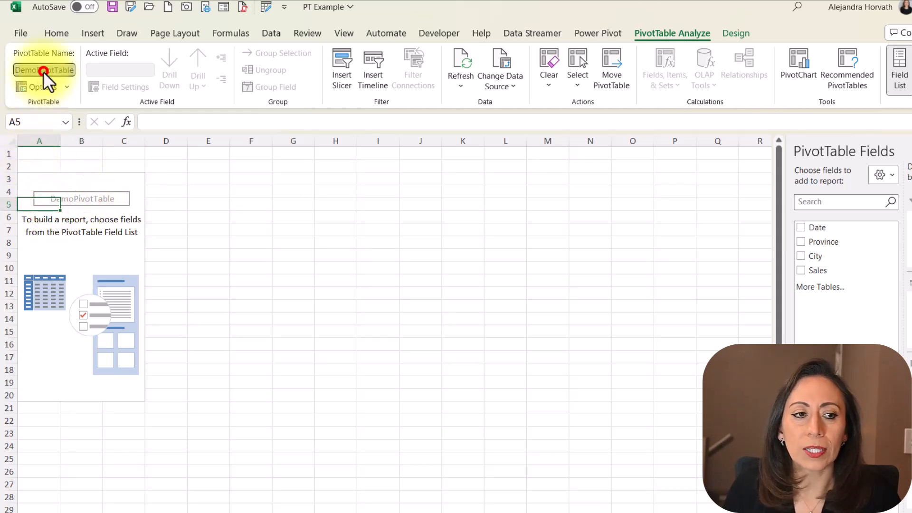
left_click(33, 178)
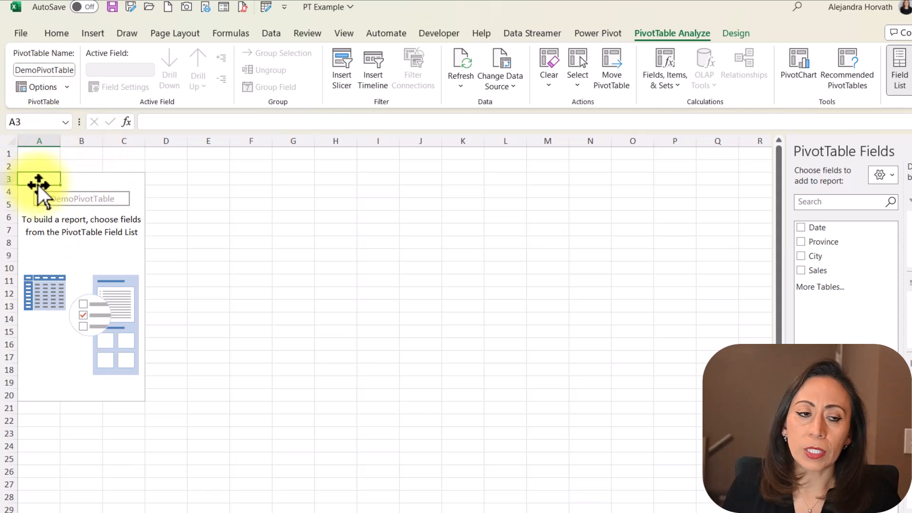
Step: Insert an empty column before column A so that the pivot table starts in column B
left_click(44, 141)
left_click(40, 183)
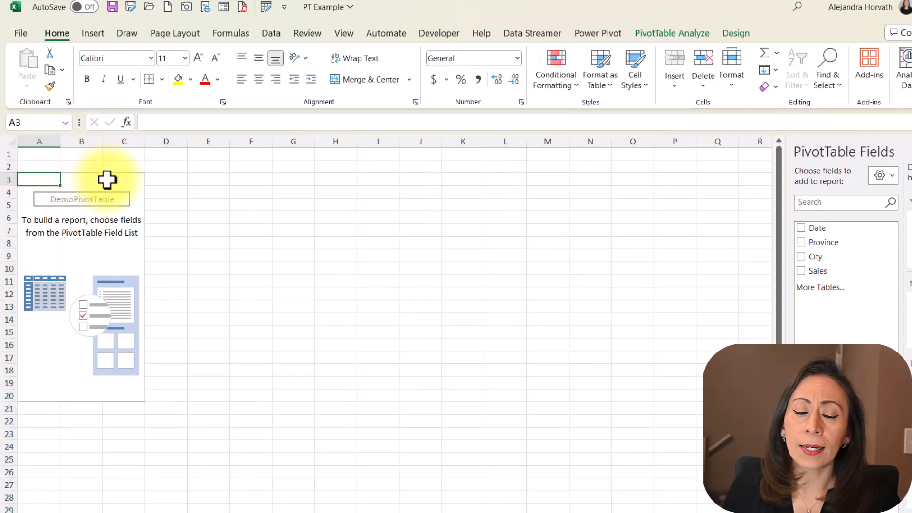
left_click(40, 141)
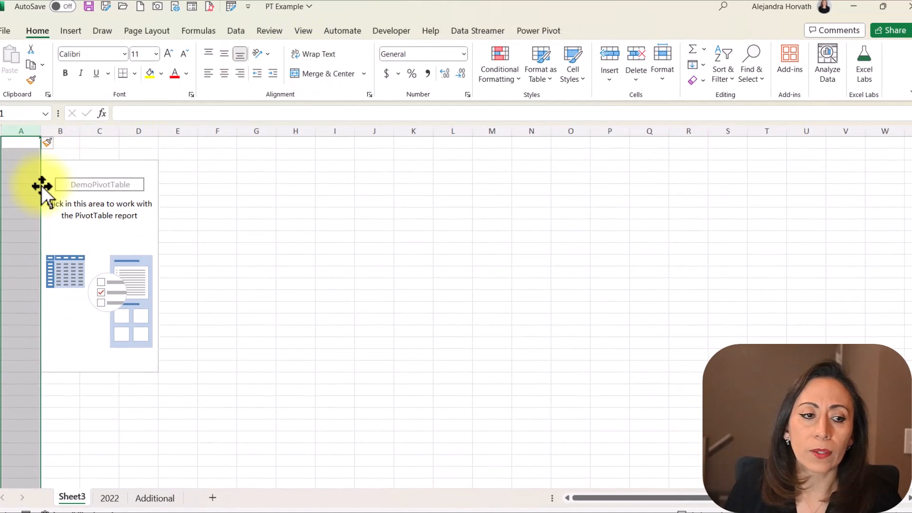
left_click(18, 170)
scroll(162, 304, "up", 3)
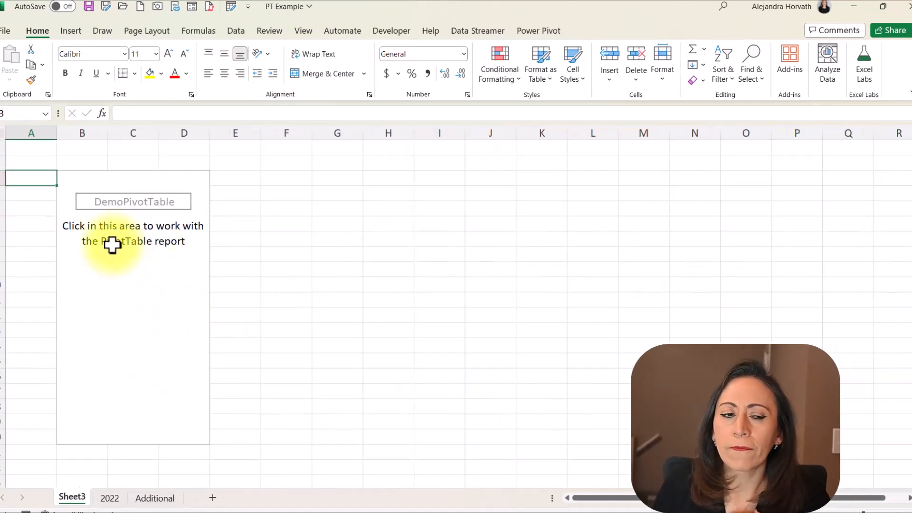
Step: Toggle the PivotTable field list by selecting cells inside and outside DemoPivotTable, finishing with a cell inside it
left_click(85, 176)
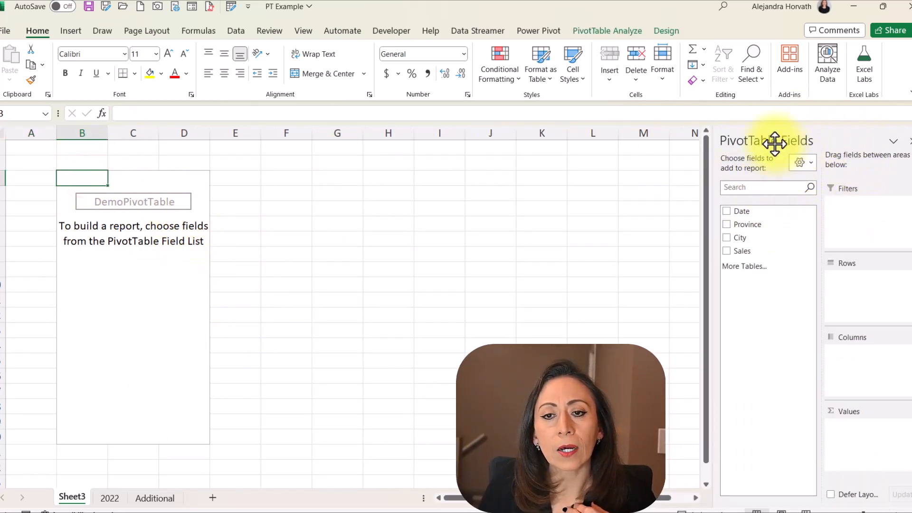
left_click(28, 177)
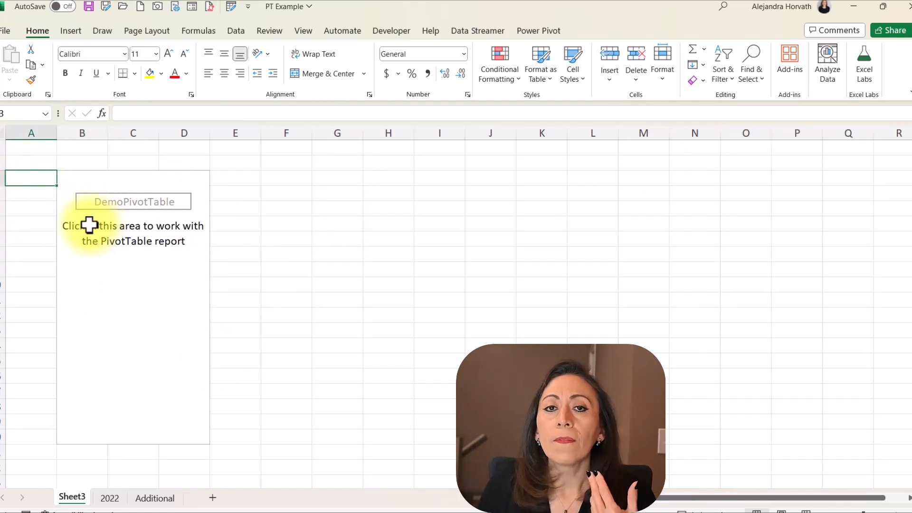
left_click(124, 188)
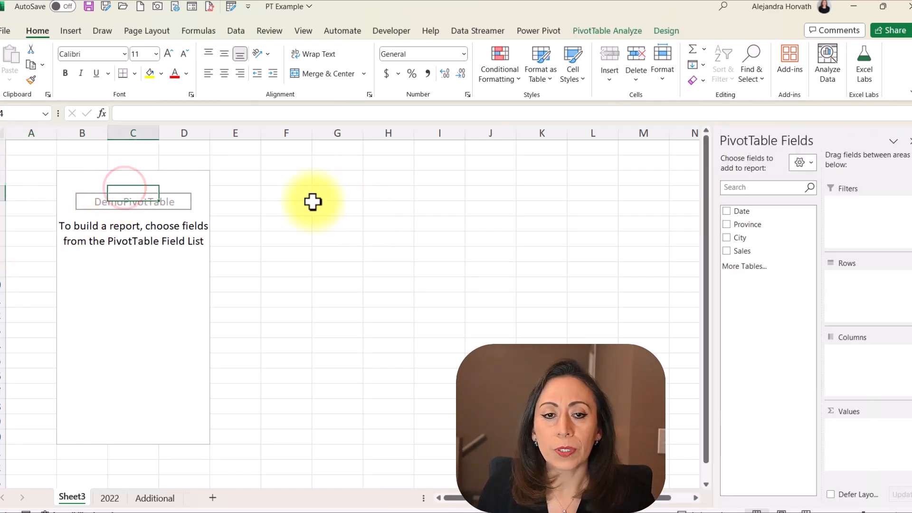
Step: Arrange the PivotTable field list with the fields section and areas section stacked
left_click(808, 163)
left_click(808, 191)
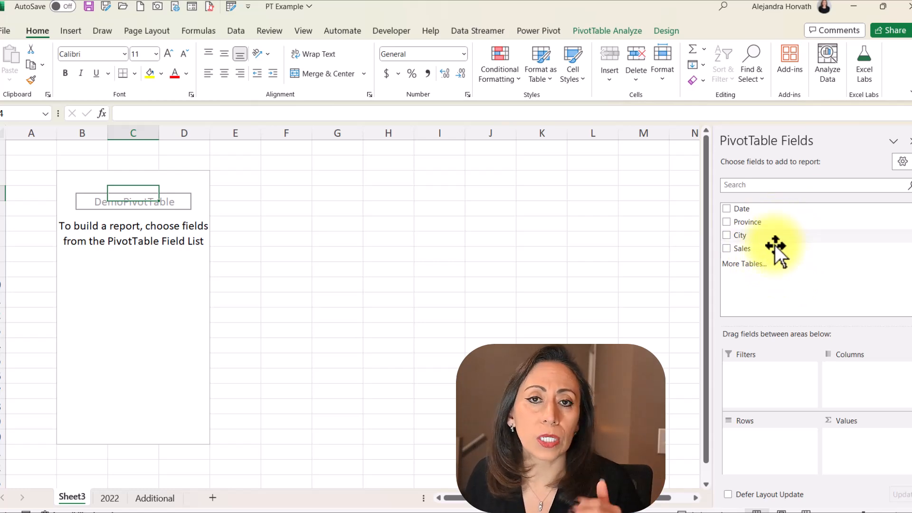
Step: Search the PivotTable field list for "pr" and clear the search to list all fields again
left_click(799, 189)
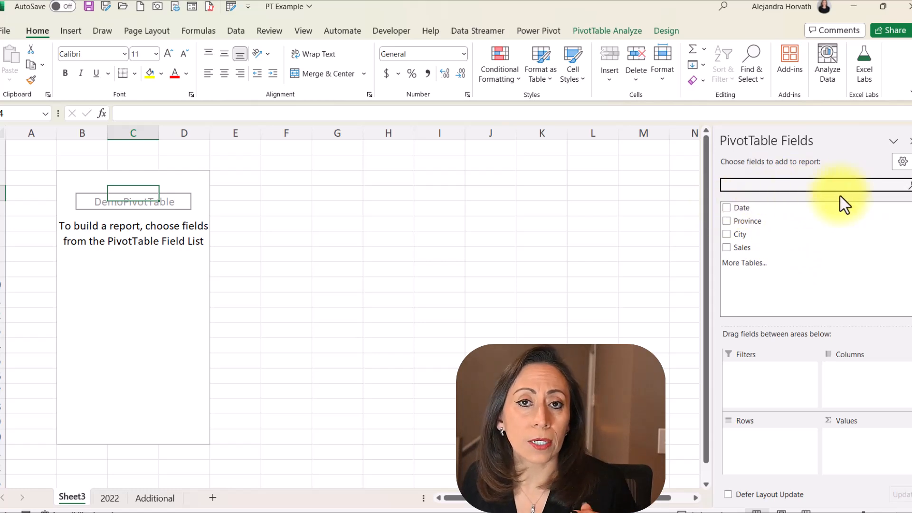
type("pr")
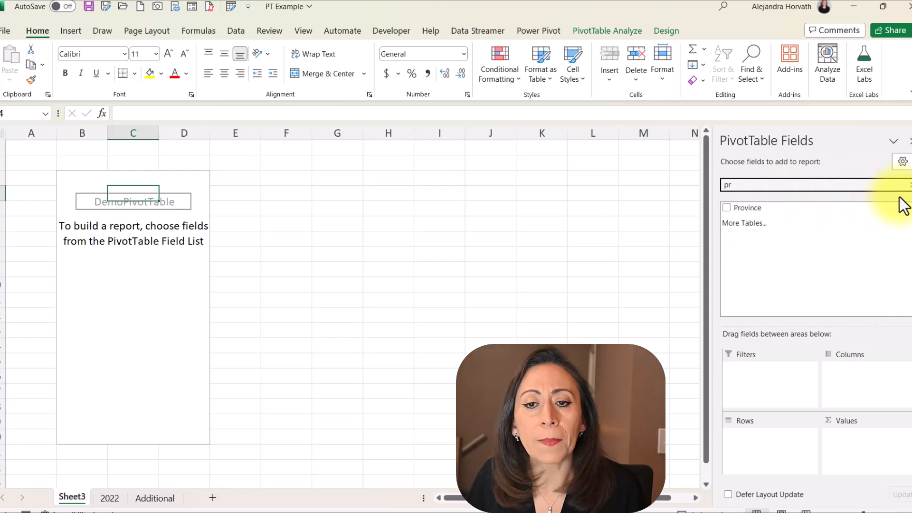
left_click_drag(774, 202, 746, 214)
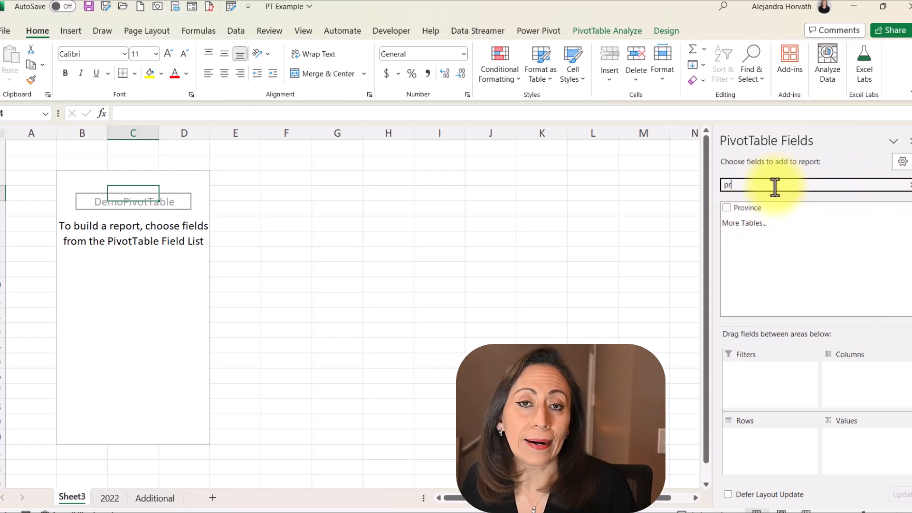
key("BackSpace")
key("BackSpace")
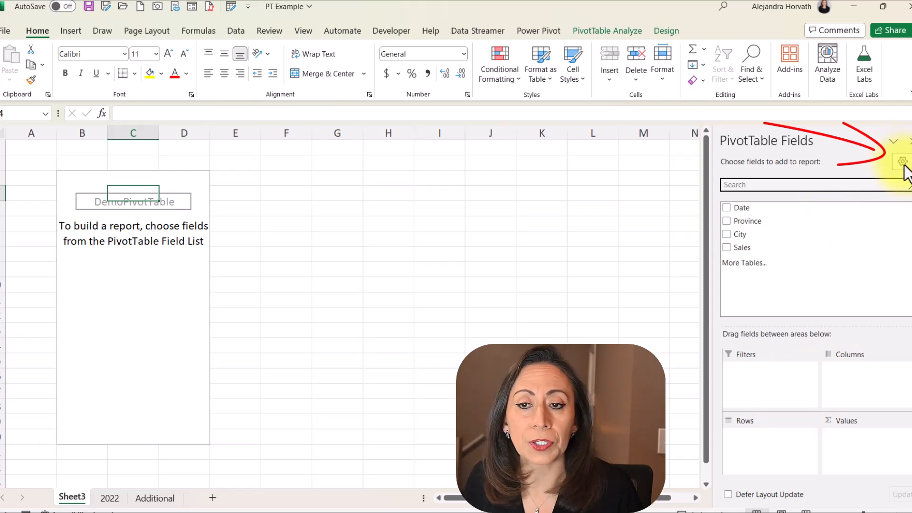
Step: Arrange the field list's fields and areas sections side by side and add the Date field to the pivot table
left_click(903, 162)
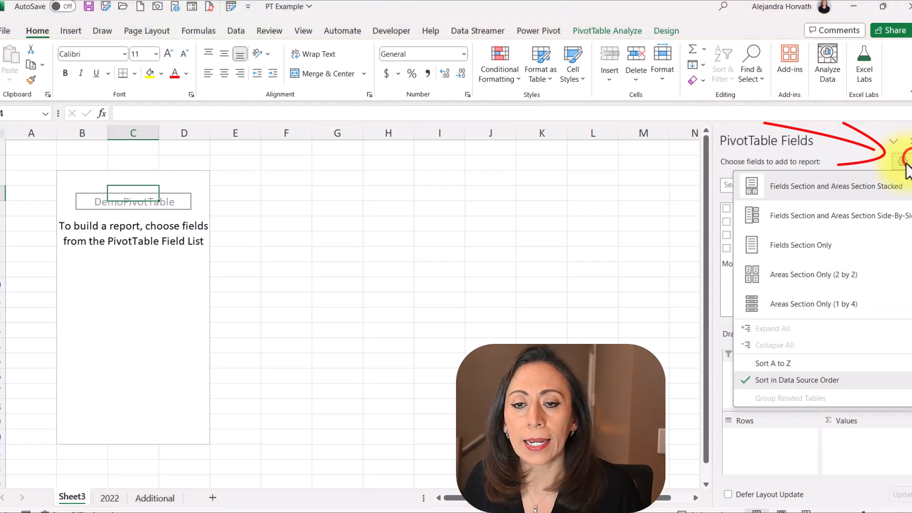
left_click(791, 222)
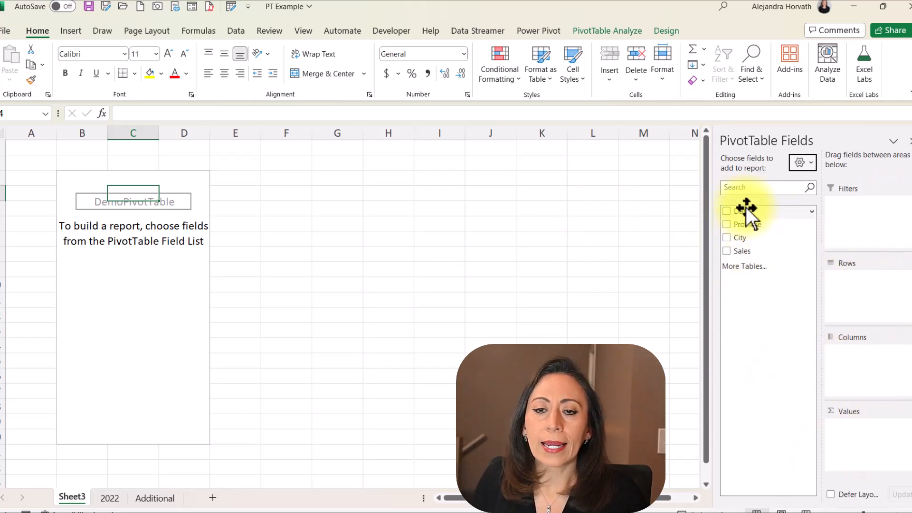
left_click(728, 211)
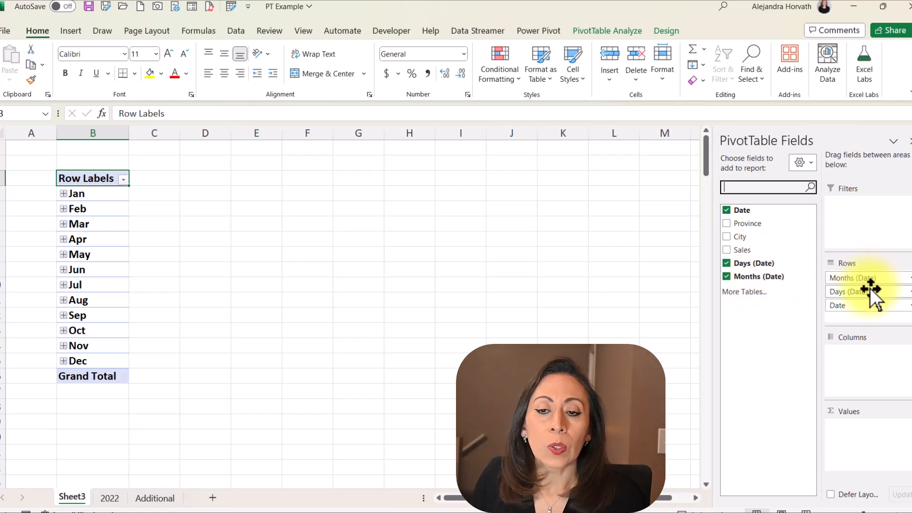
Step: Expand Jan and Feb, expand 05-Jan and 09-Jan down to their dates, and collapse 09-Jan again
left_click(63, 194)
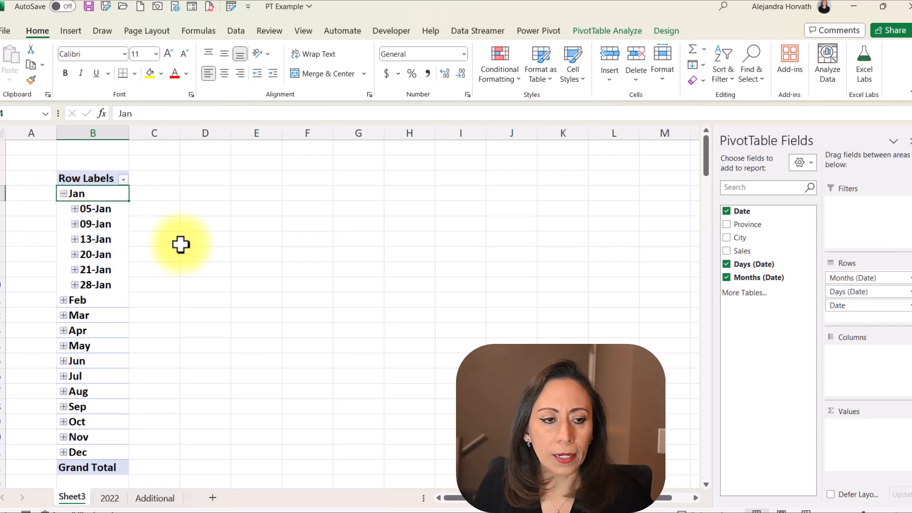
scroll(181, 245, "up", 1)
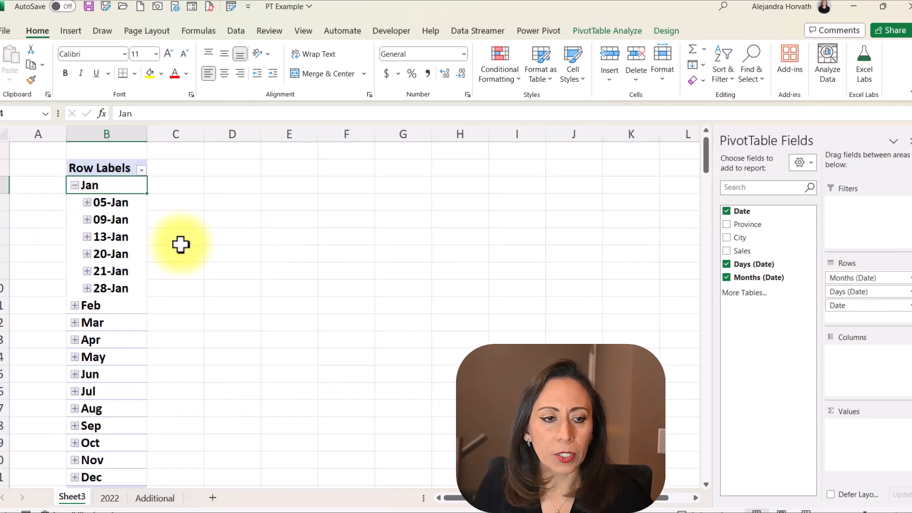
left_click(74, 306)
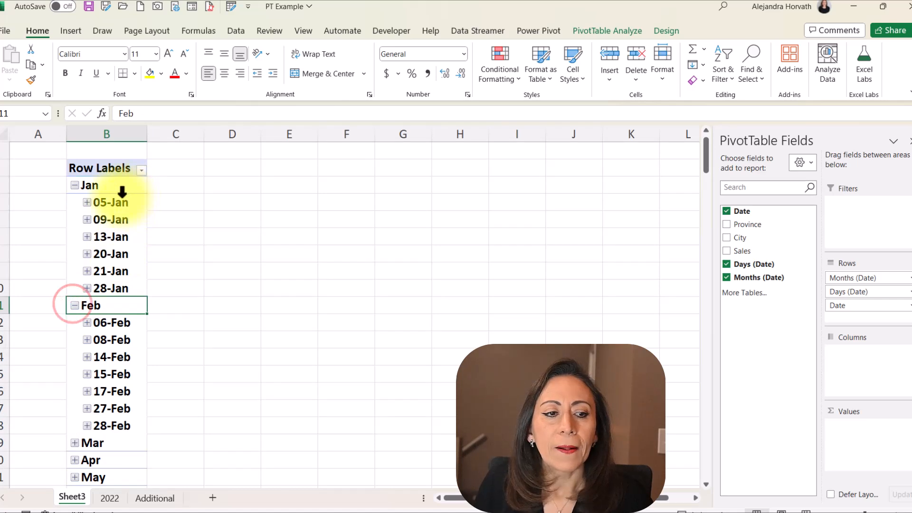
left_click(86, 205)
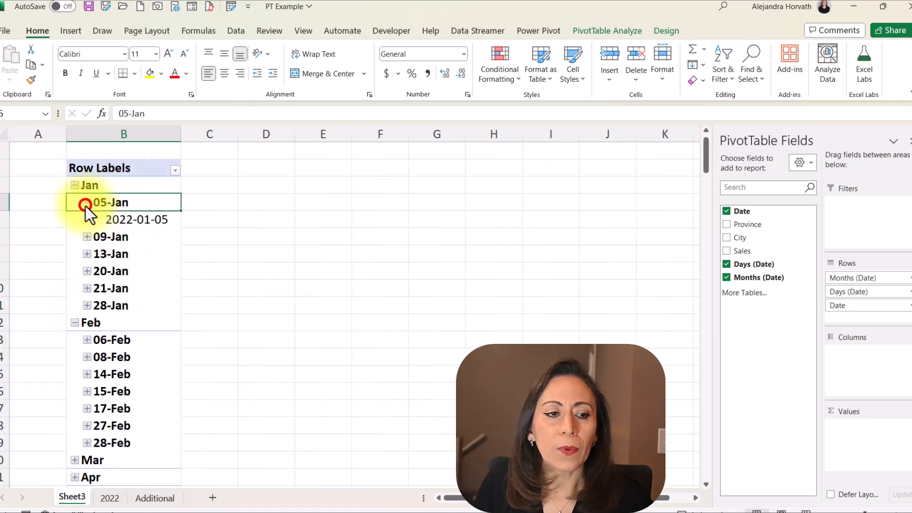
left_click(87, 237)
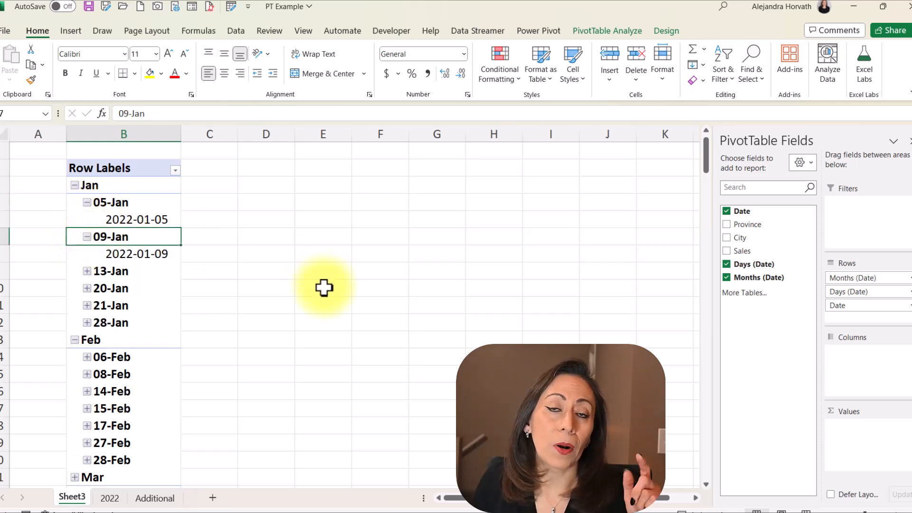
left_click(87, 237)
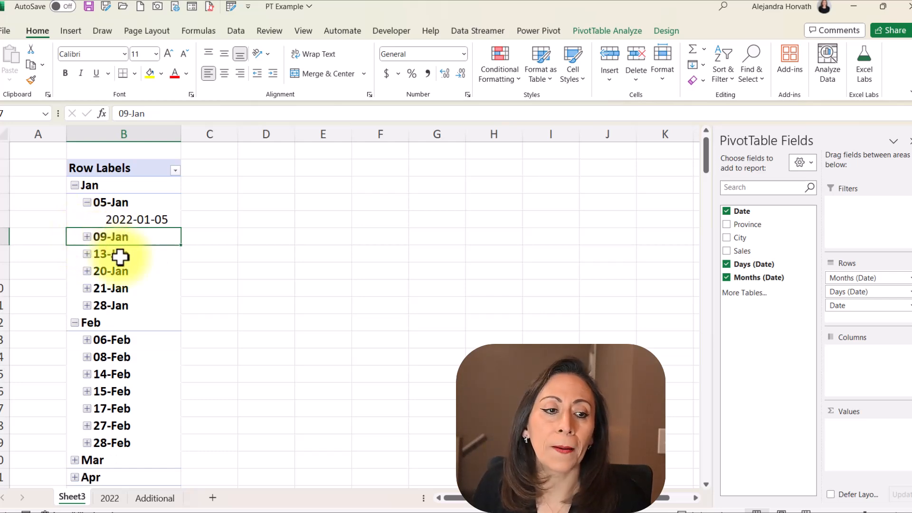
Step: Collapse the entire Months (Date) field so that each month is a single row
right_click(93, 187)
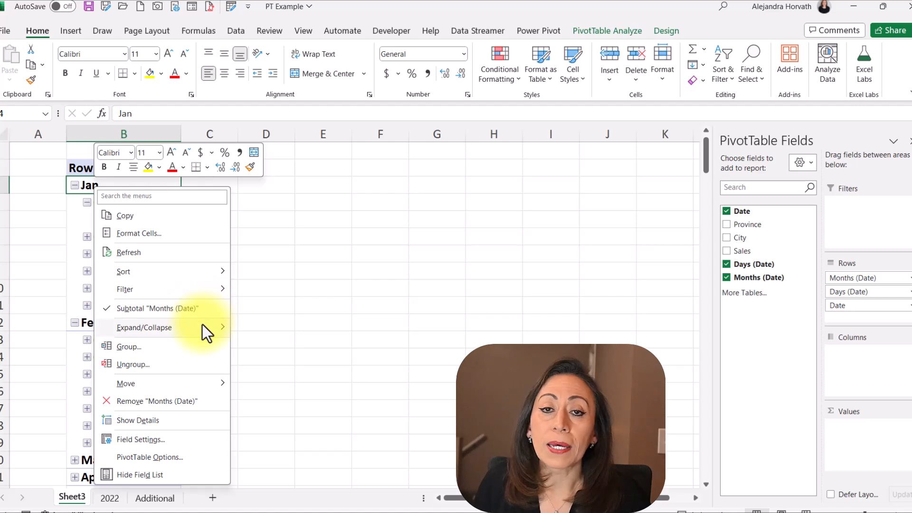
mouse_move(202, 324)
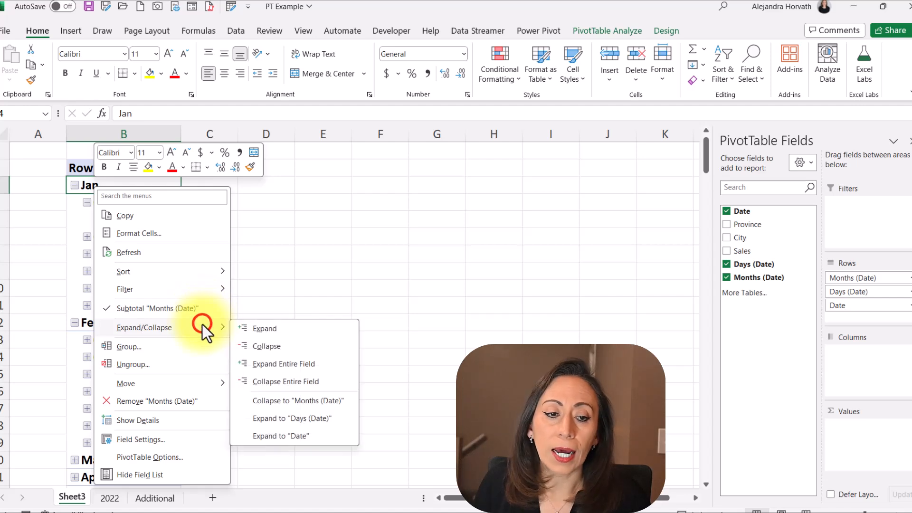
left_click(313, 380)
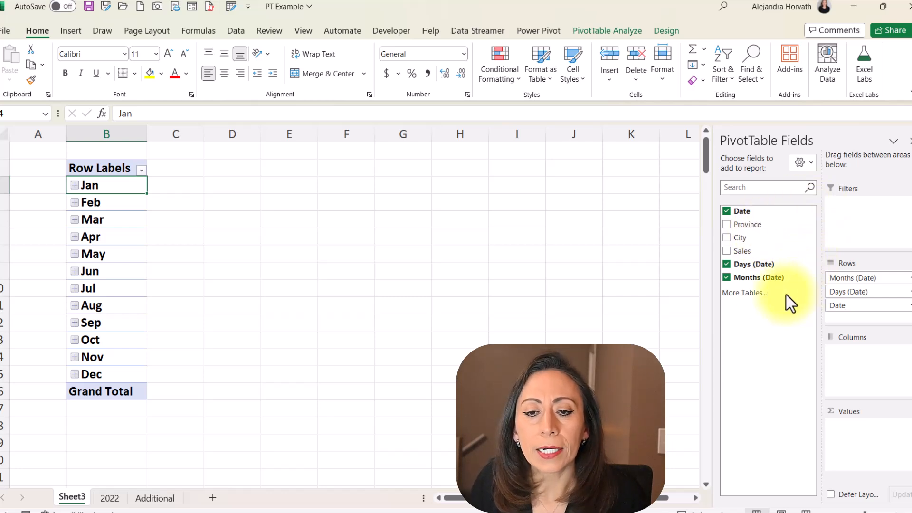
Step: Remove the Days (Date) and Date fields from the pivot table, keeping only Months (Date) in Rows
left_click(726, 264)
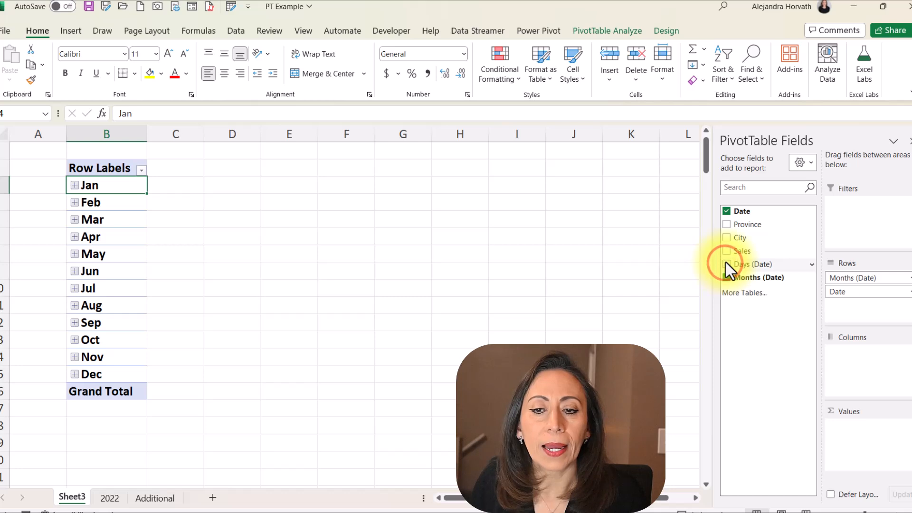
left_click(862, 300)
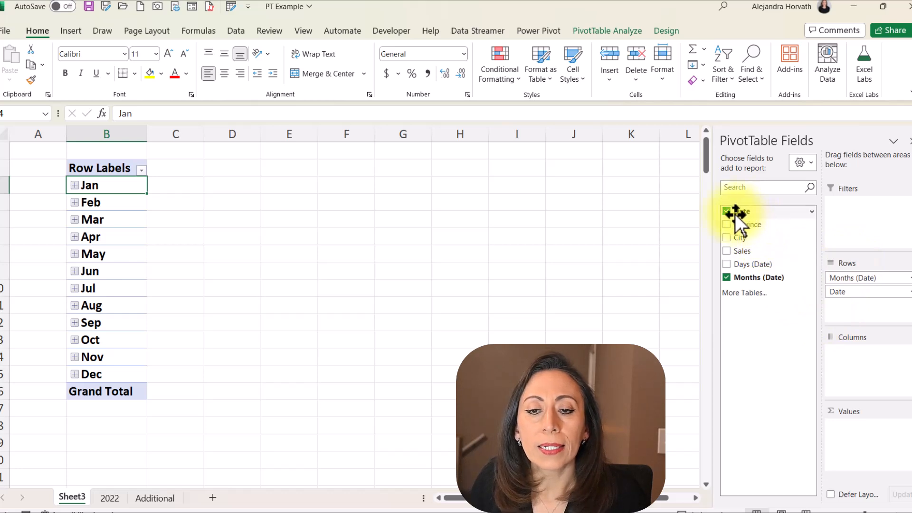
left_click(871, 289)
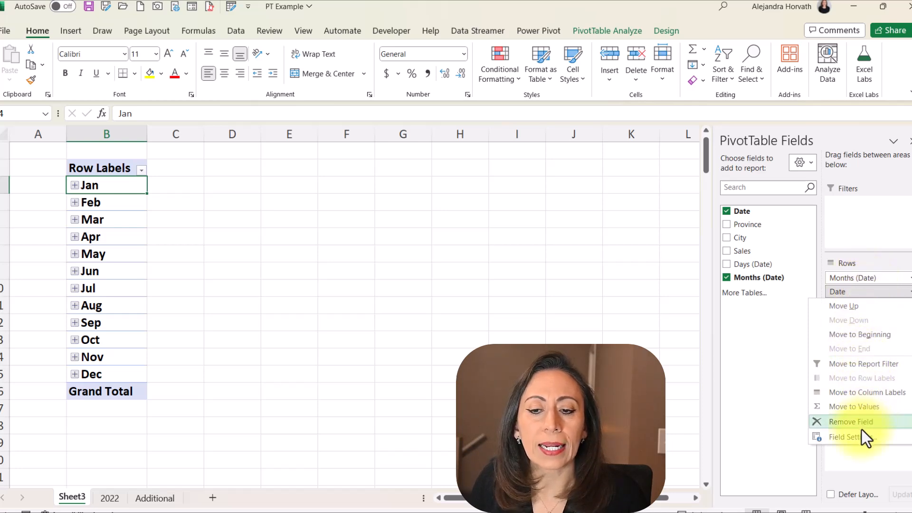
left_click_drag(862, 291, 568, 254)
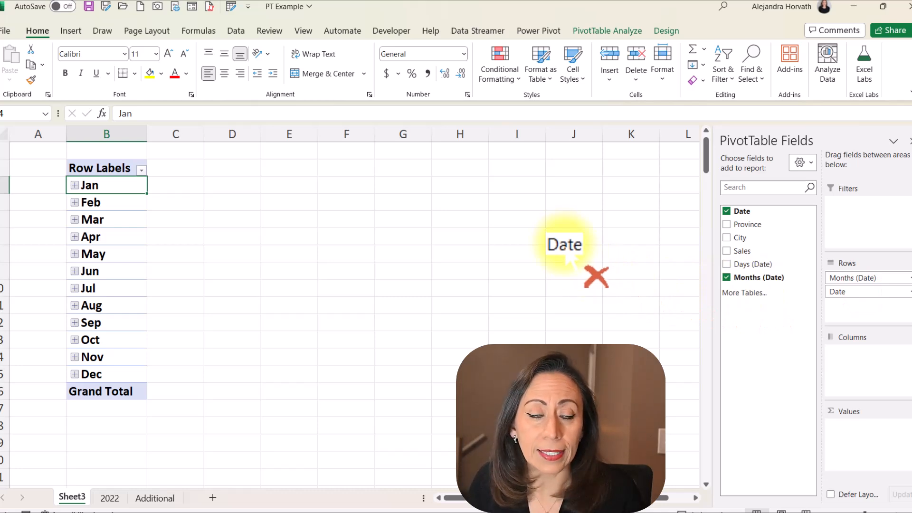
left_click_drag(568, 254, 569, 240)
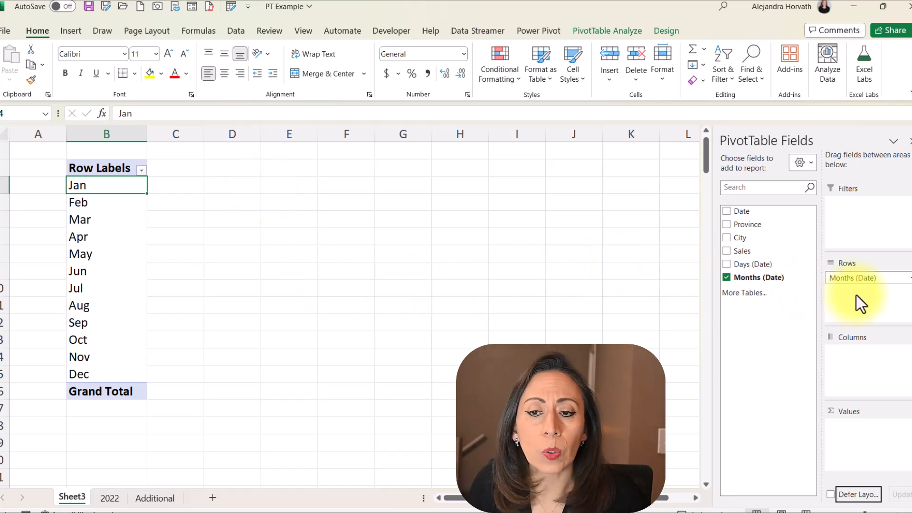
Step: Move the Months (Date) field from Rows to Columns and look over the month headings
left_click_drag(863, 280, 862, 361)
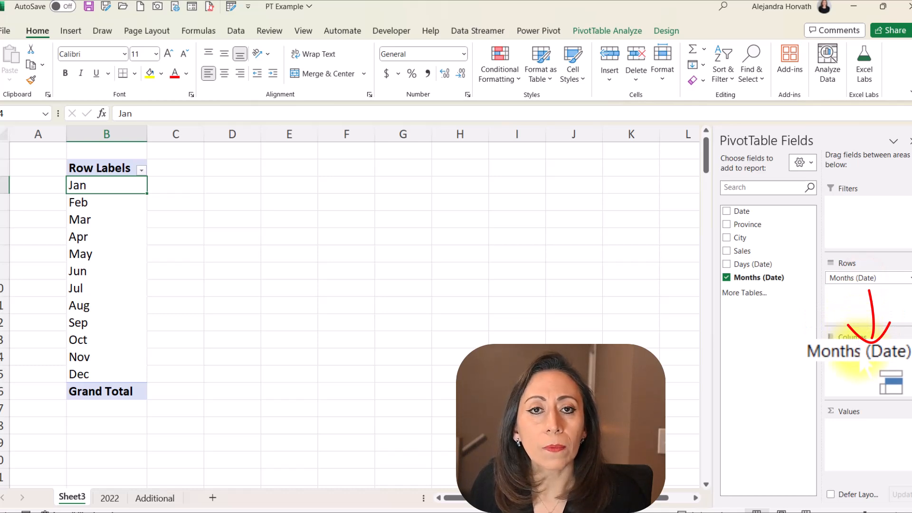
left_click_drag(863, 363, 860, 352)
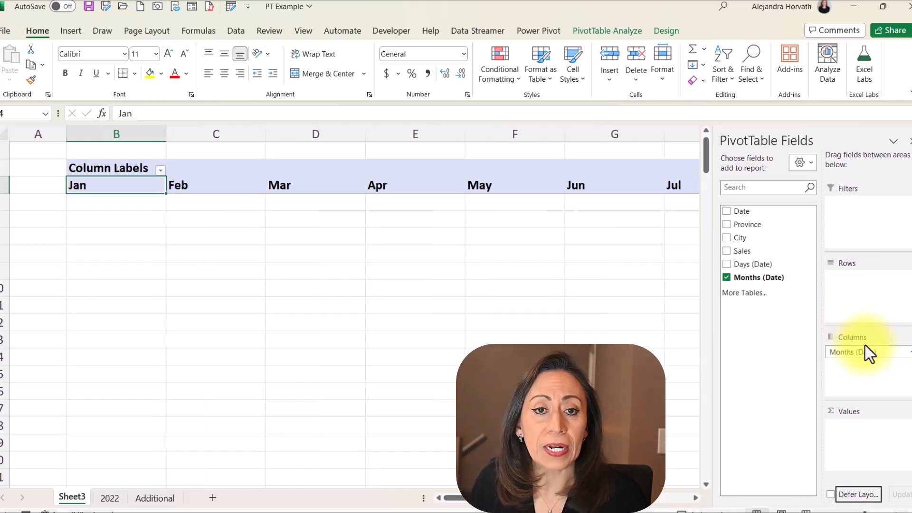
left_click(212, 184)
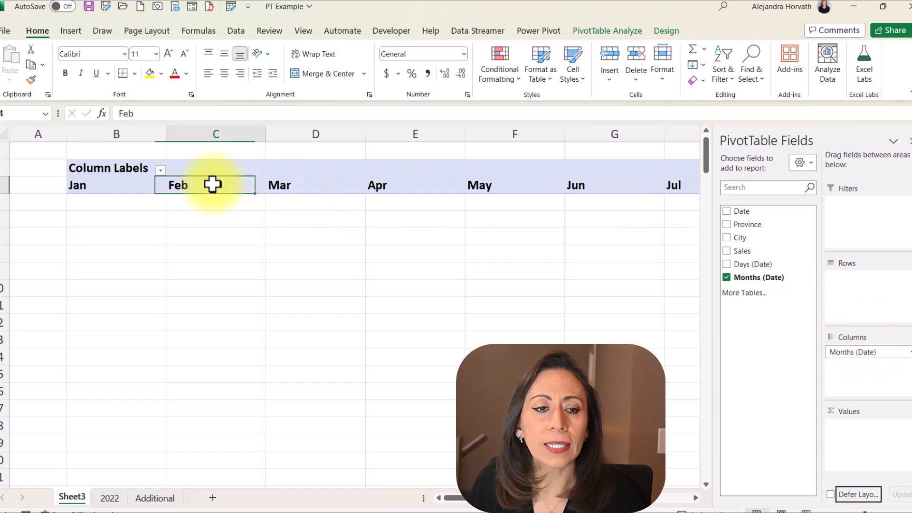
left_click(304, 190)
left_click(430, 190)
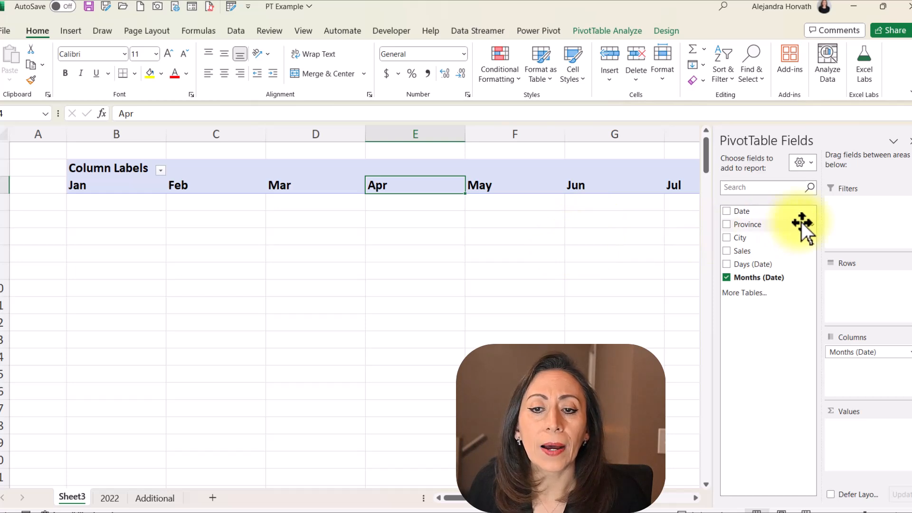
Step: Add the Province field to the pivot table's Rows area
left_click(727, 224)
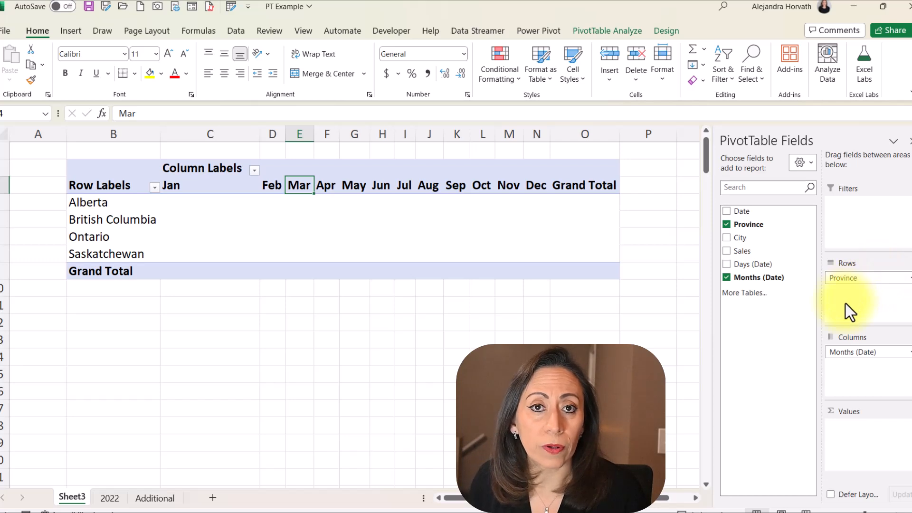
mouse_move(880, 281)
left_mouse_down()
mouse_move(880, 312)
mouse_move(879, 285)
mouse_move(865, 281)
left_mouse_up()
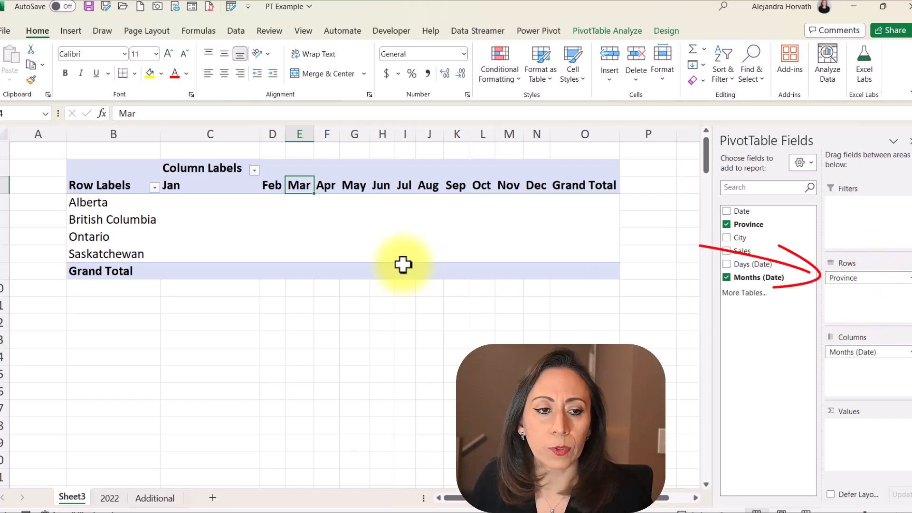
left_click(118, 204)
Step: Add the City field to the Rows area and order the fields so that cities are nested under Province
left_click_drag(740, 238, 858, 286)
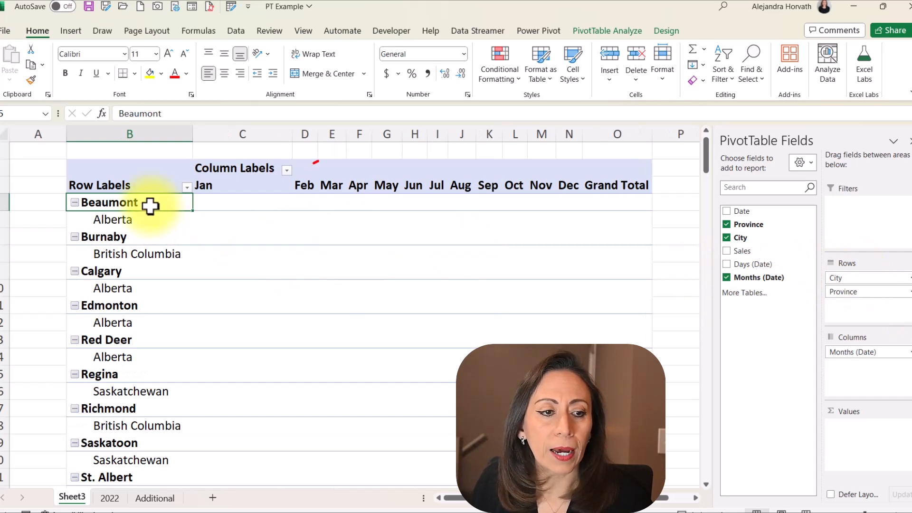
left_click(137, 220)
left_click(137, 256)
left_click(136, 241)
left_click(134, 254)
mouse_move(864, 278)
left_mouse_down()
mouse_move(866, 300)
mouse_move(879, 304)
left_mouse_up()
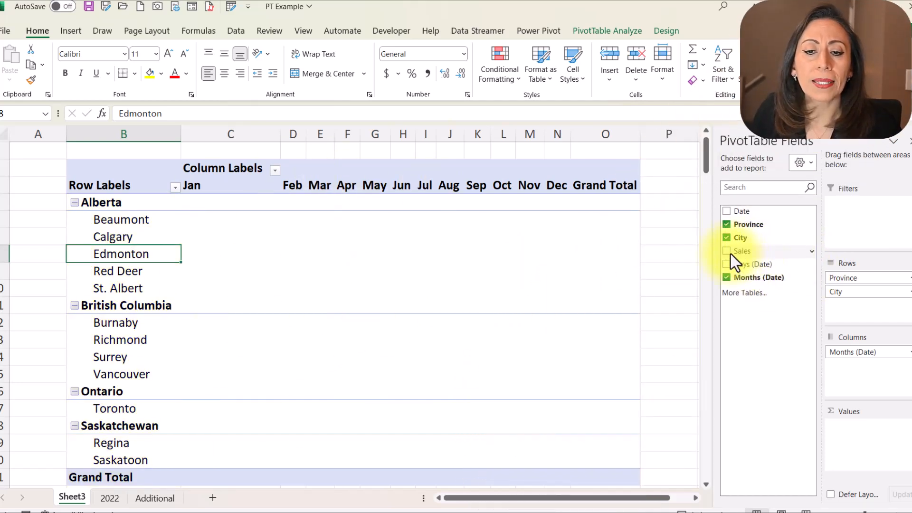
Step: Add the Sales field to the Values area as Sum of Sales
left_click(729, 252)
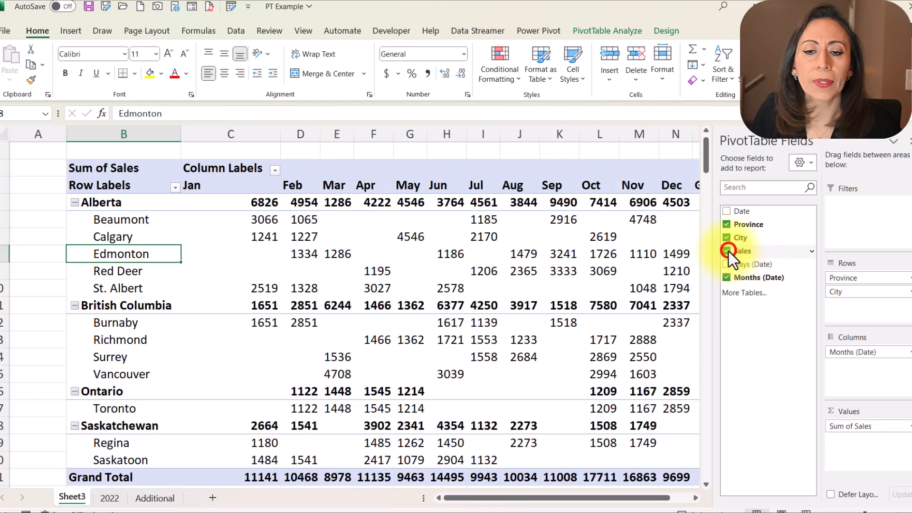
left_click(868, 426)
left_click(869, 454)
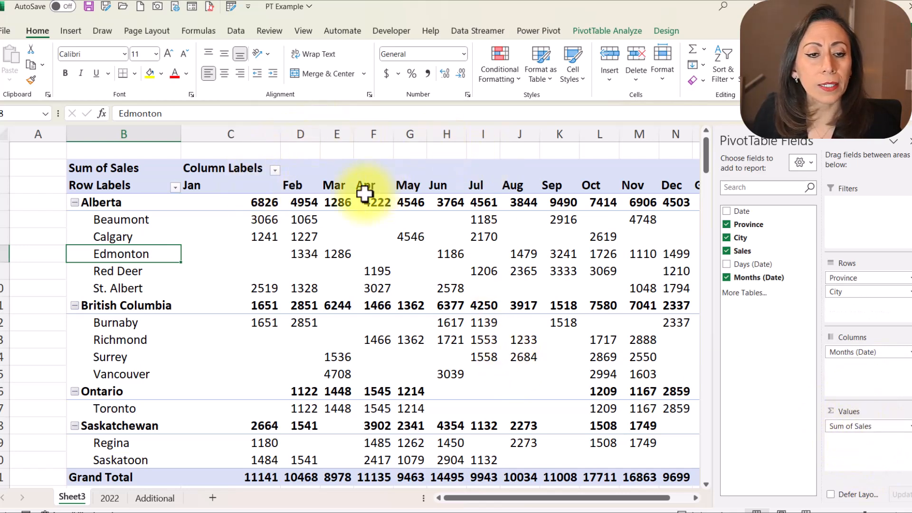
Step: Format the Sum of Sales values as Number with a 1000 separator and 0 decimal places
left_click(271, 221)
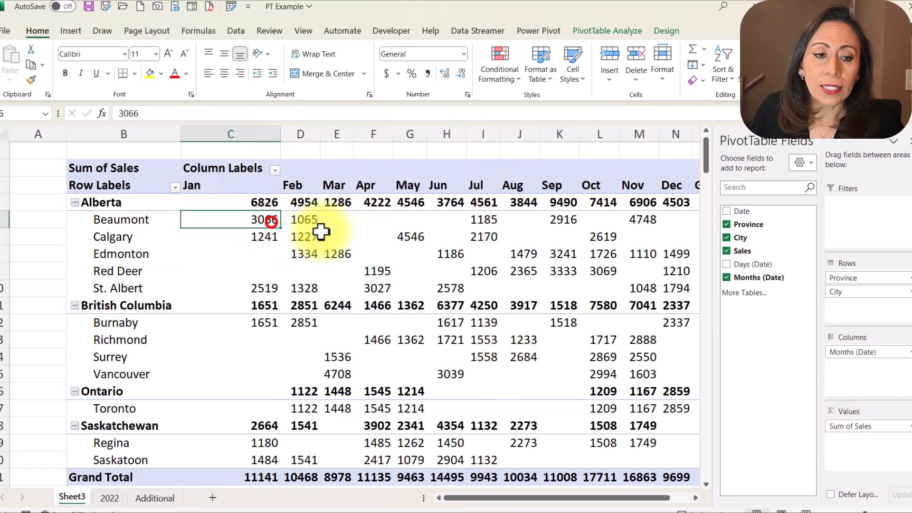
right_click(271, 219)
left_click(481, 261)
left_click(456, 253)
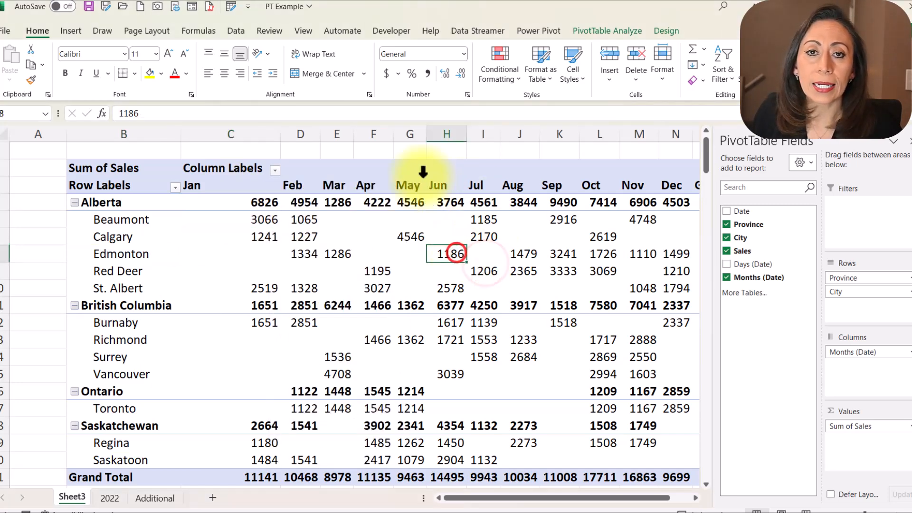
right_click(448, 253)
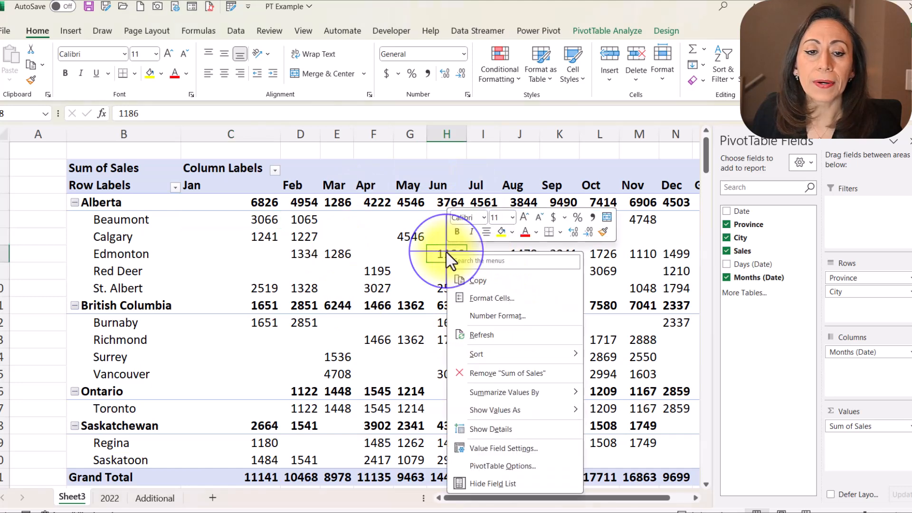
left_click(496, 315)
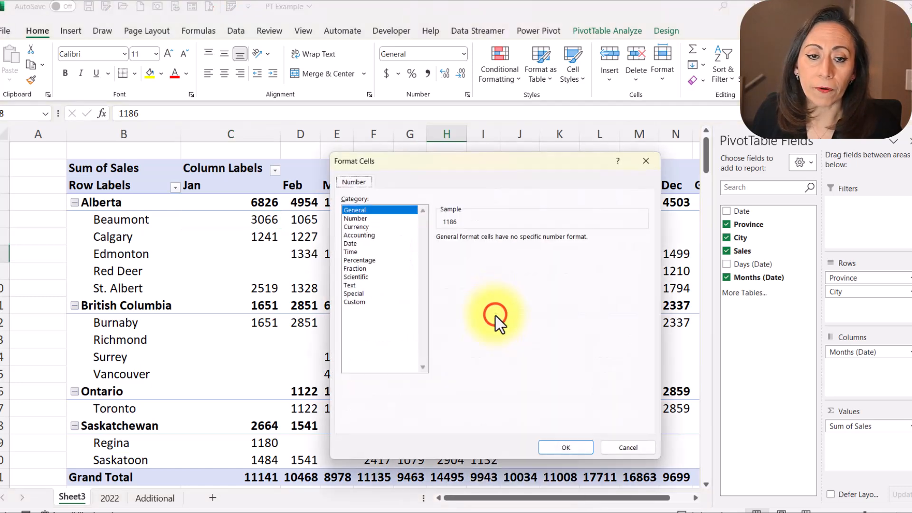
left_click(356, 218)
left_click(440, 253)
left_click(523, 240)
left_click(523, 241)
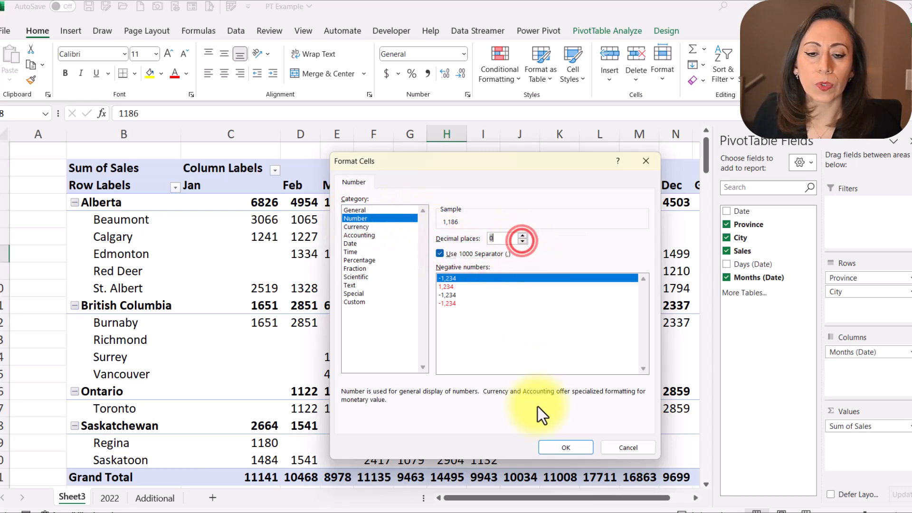
left_click(560, 447)
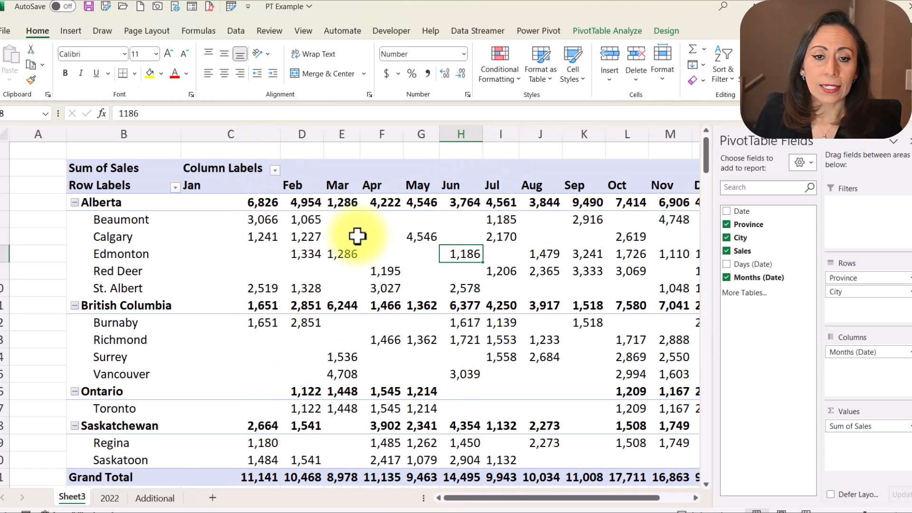
Step: Show the pivot table in tabular form and check the Province and City column headings
left_click(659, 29)
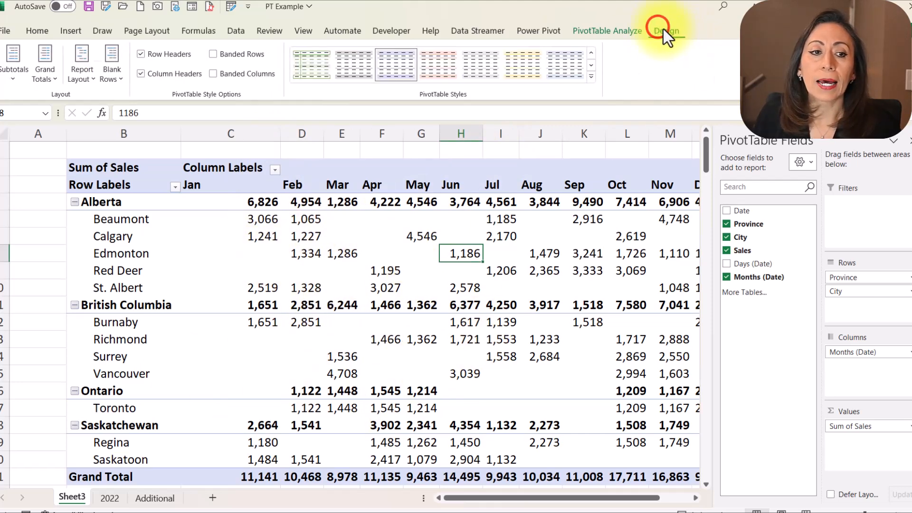
left_click(82, 82)
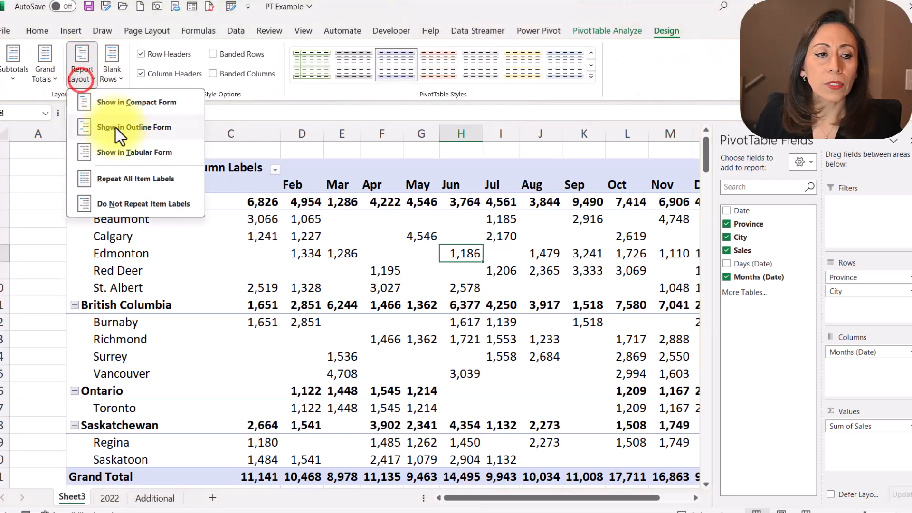
left_click(126, 158)
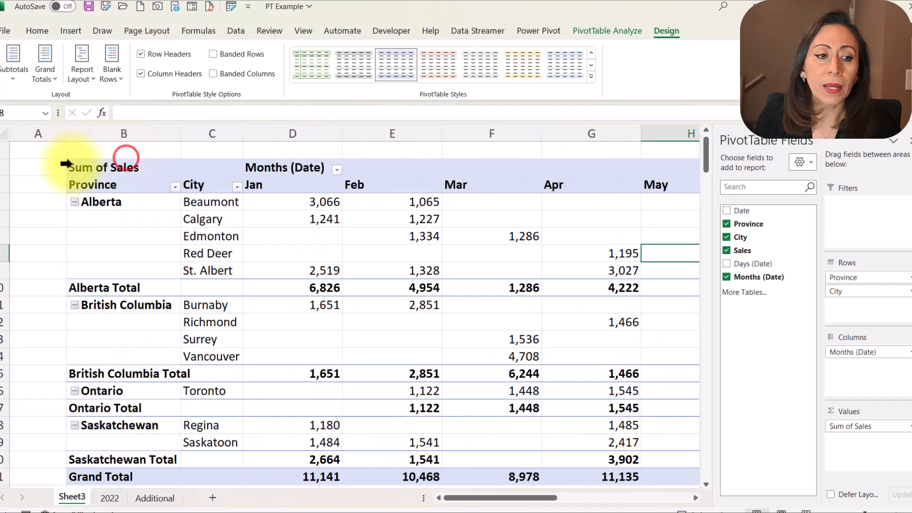
left_click(134, 186)
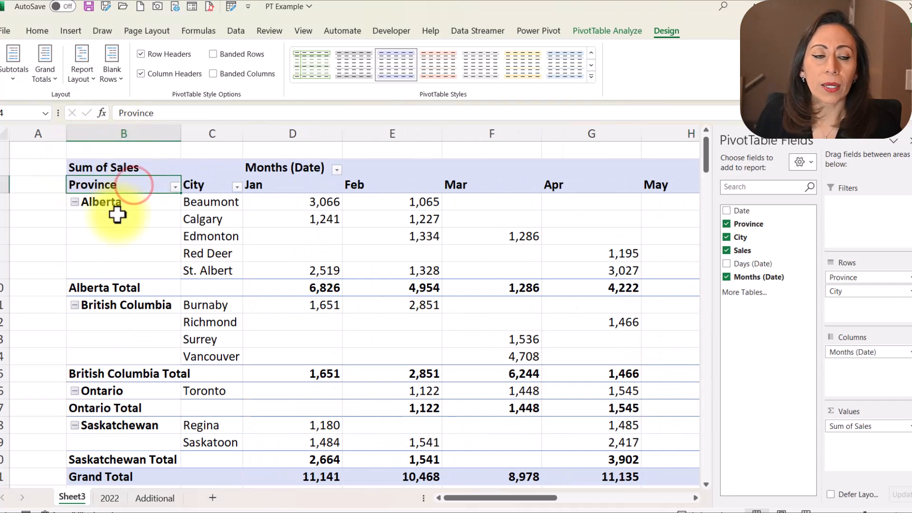
left_click(205, 185)
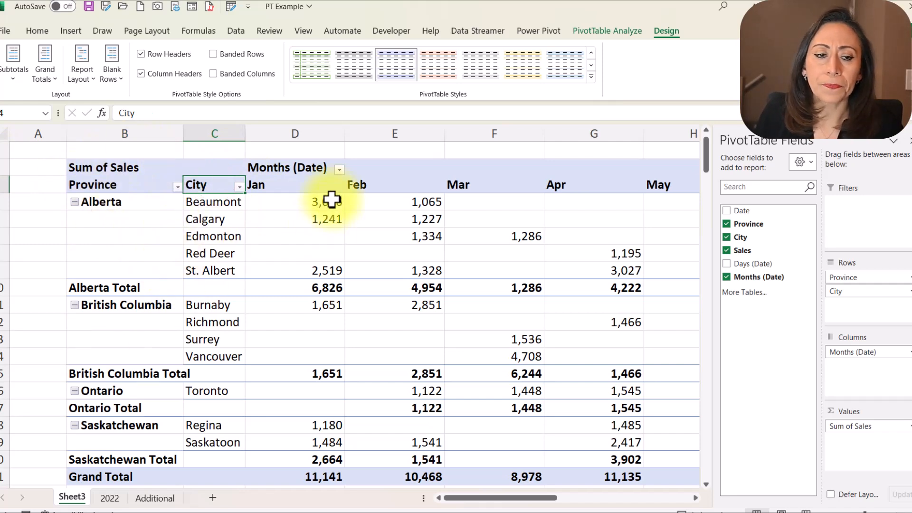
Step: Look over the province total rows, remove the Province subtotals and turn them back on
left_click(102, 288)
left_click(74, 290)
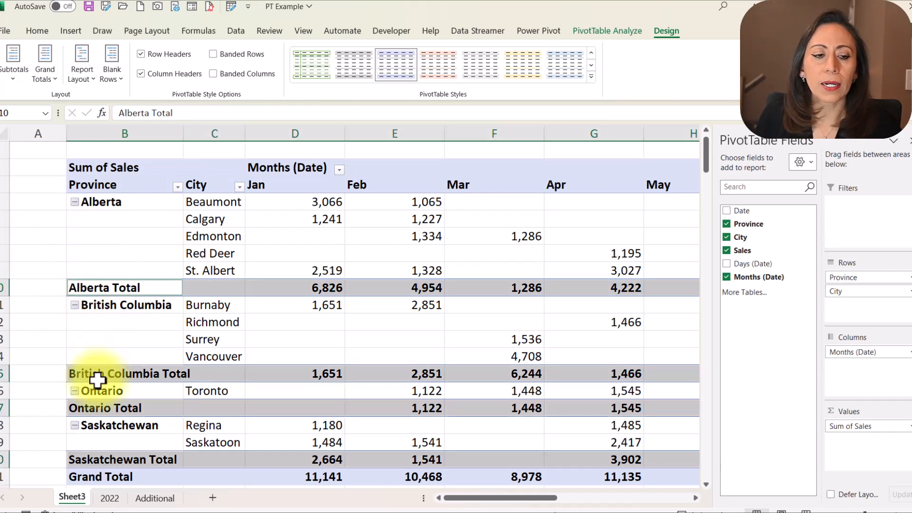
left_click(147, 287)
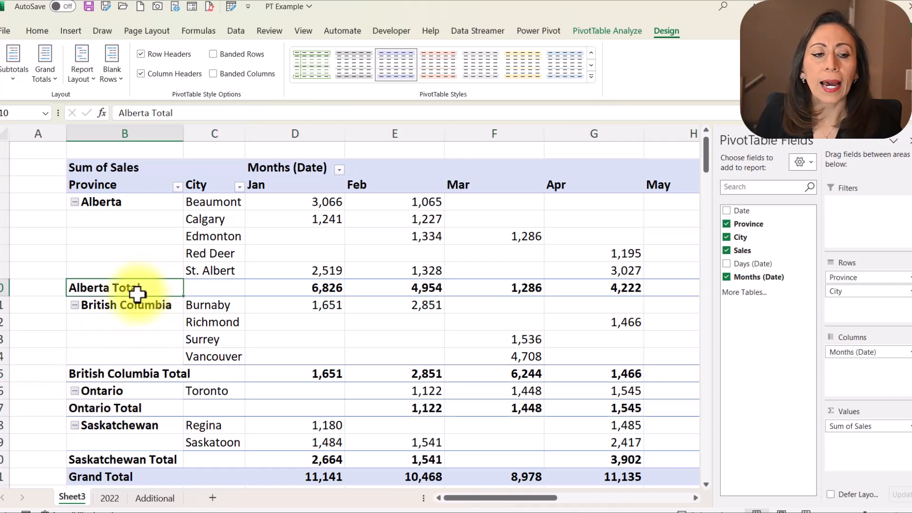
right_click(82, 236)
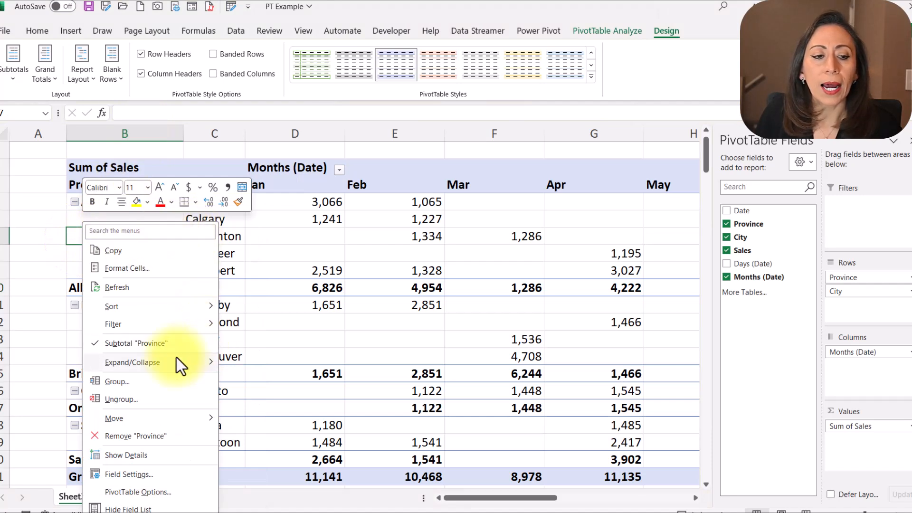
left_click(143, 346)
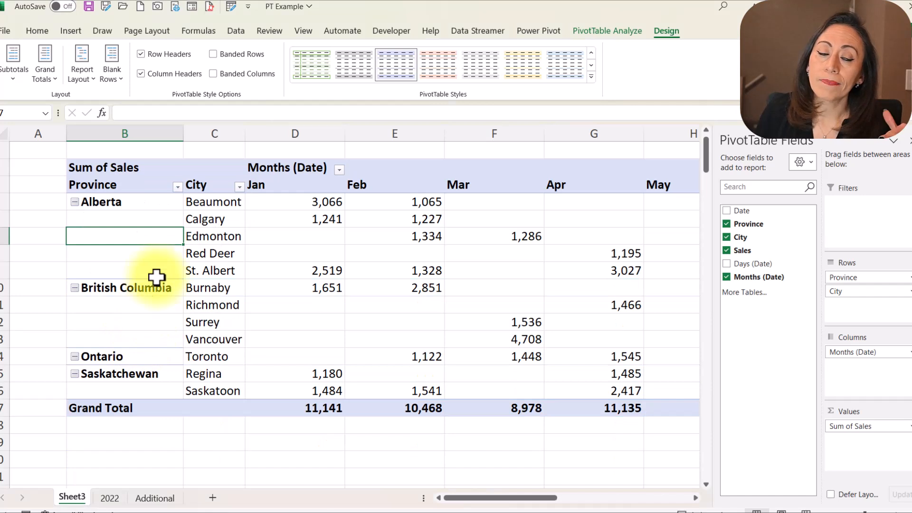
right_click(147, 236)
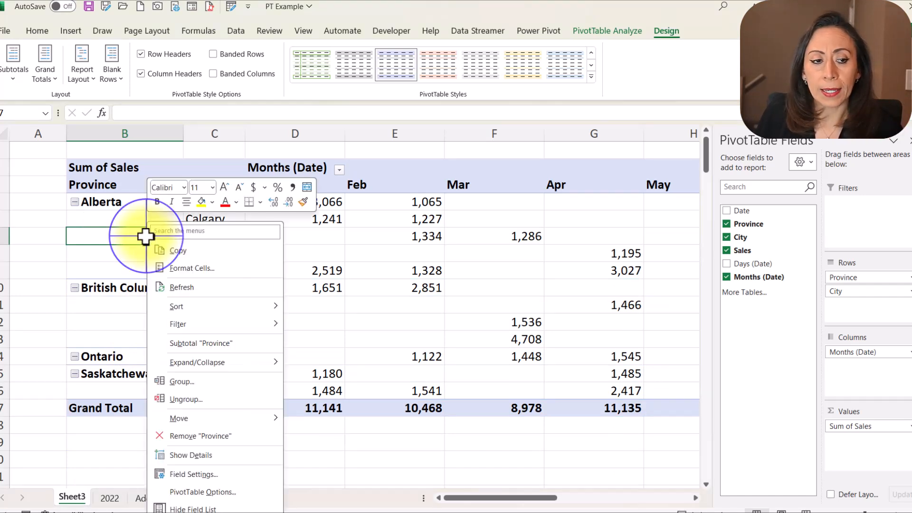
left_click(203, 344)
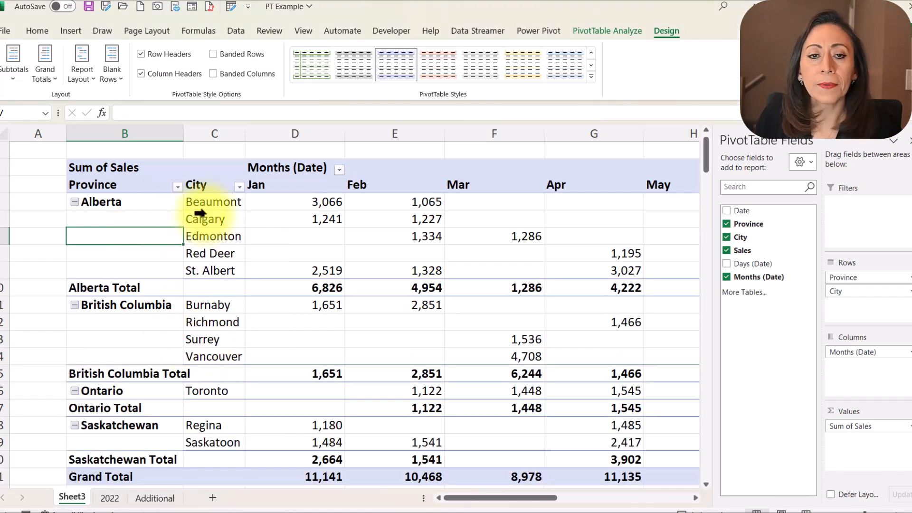
Step: Hide all subtotals in the pivot table and show them again at the bottom of each group
left_click(668, 36)
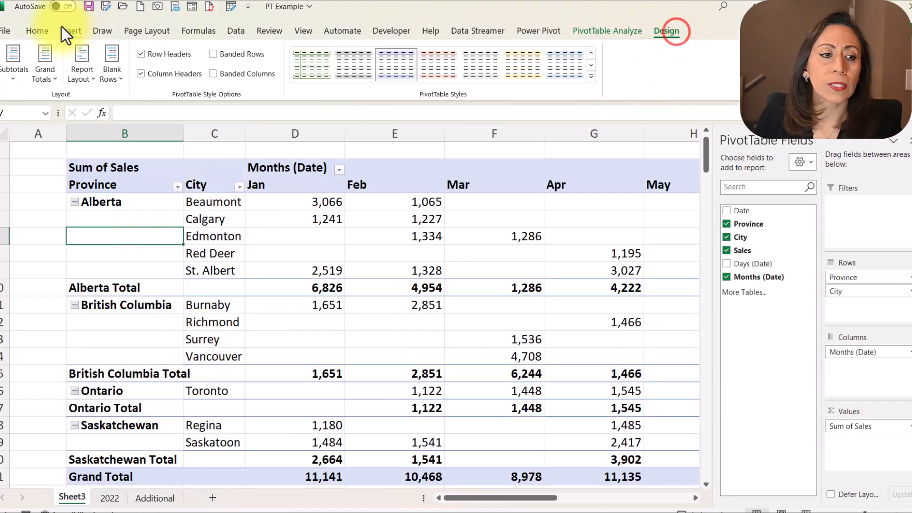
left_click(17, 80)
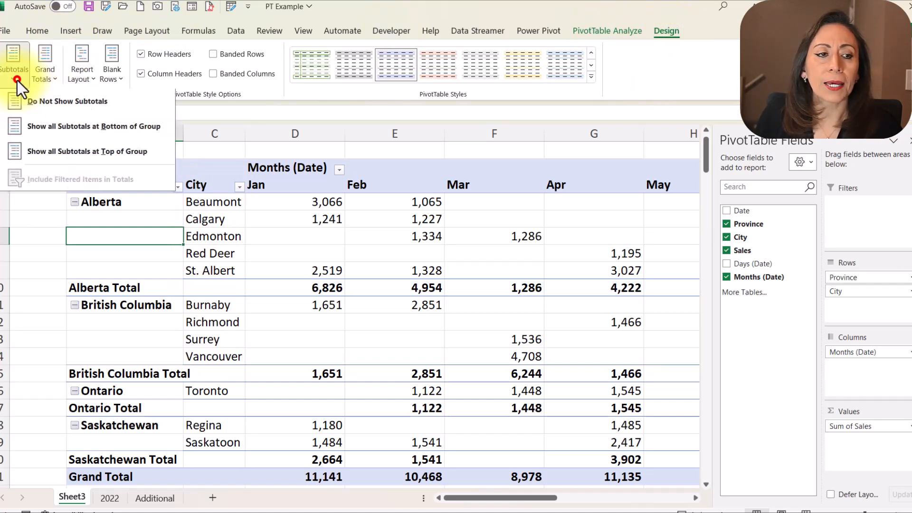
left_click(77, 101)
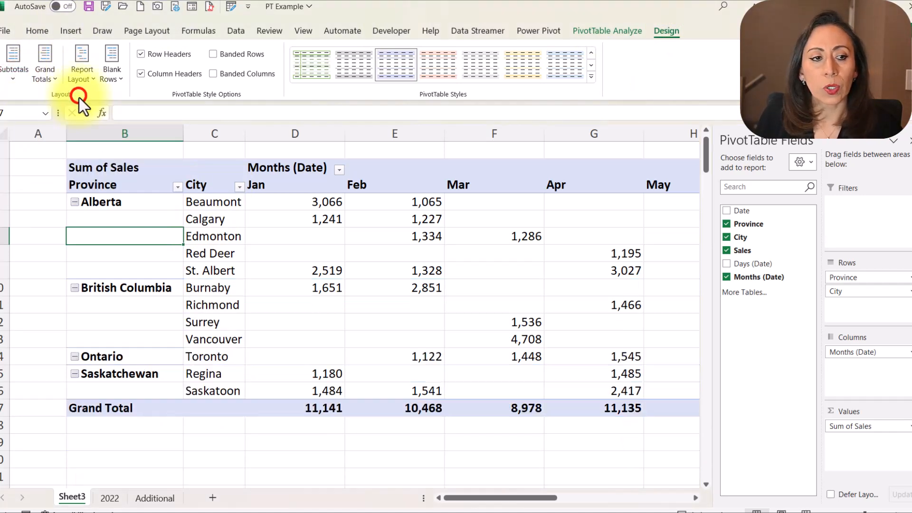
left_click(16, 81)
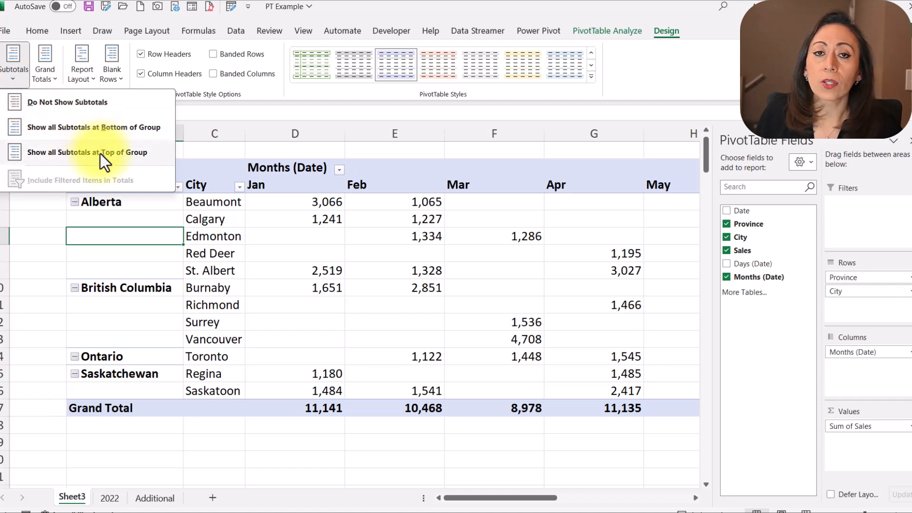
left_click(115, 128)
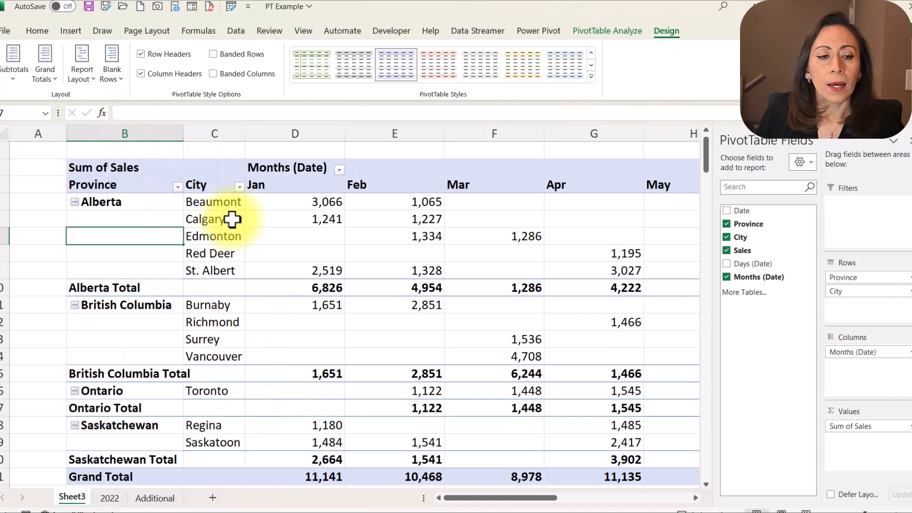
Step: Examine the Grand Total row, the grand totals display options and the Grand Total column after December
scroll(230, 299, "down", 1)
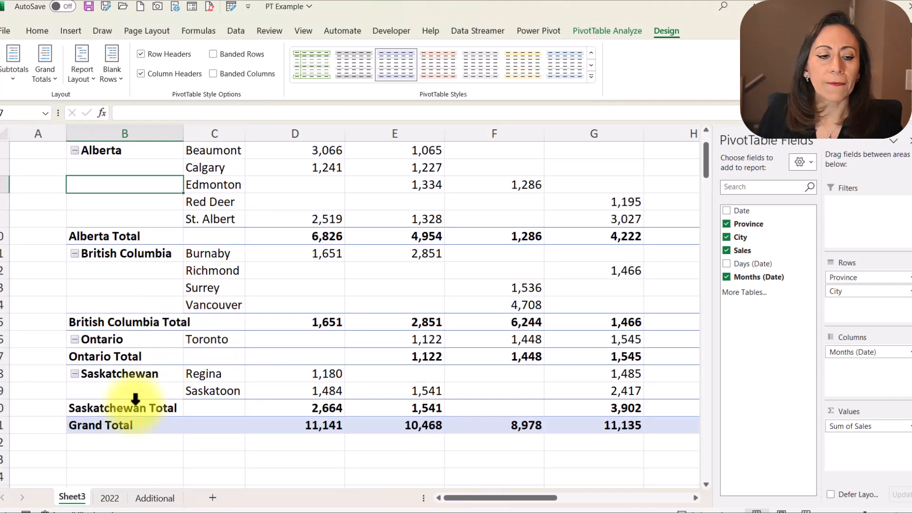
left_click(119, 427)
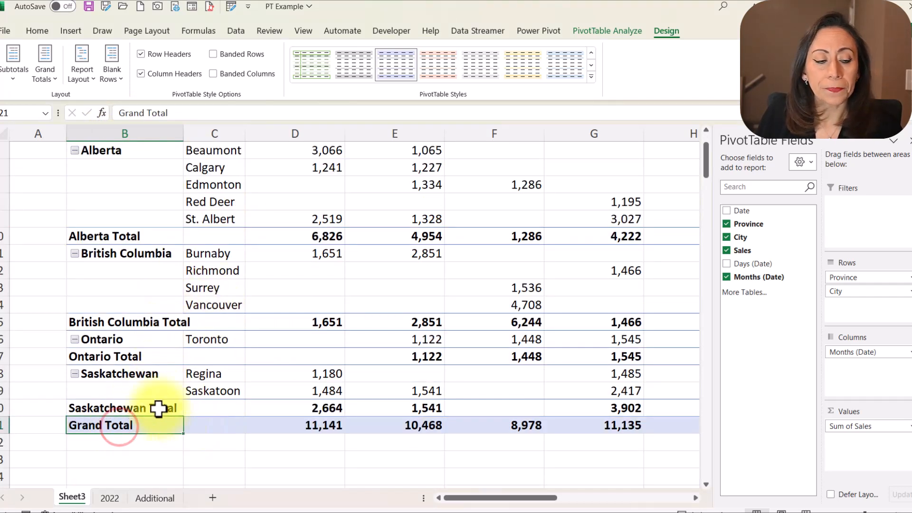
scroll(151, 294, "down", 1)
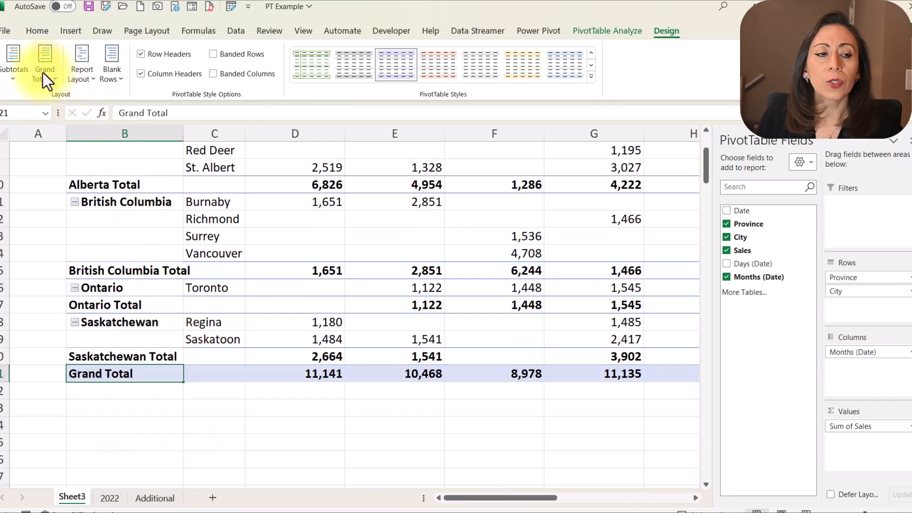
right_click(119, 373)
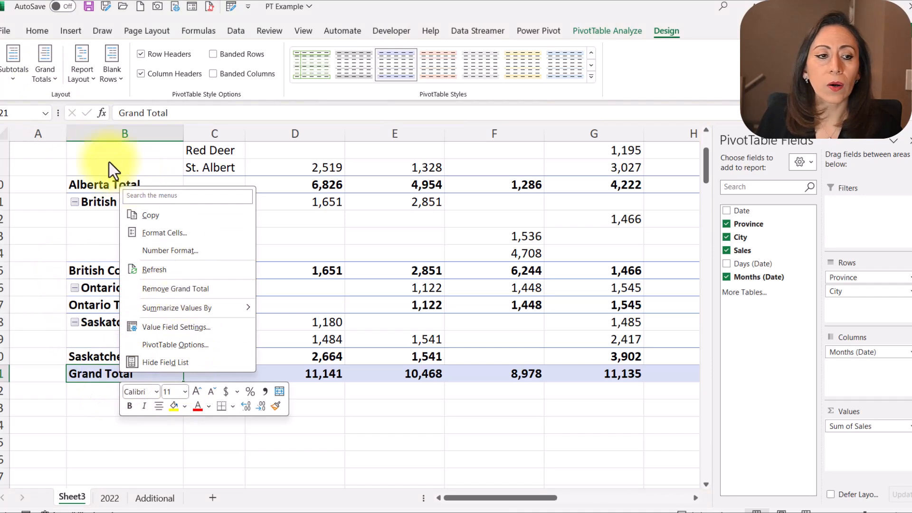
left_click(47, 78)
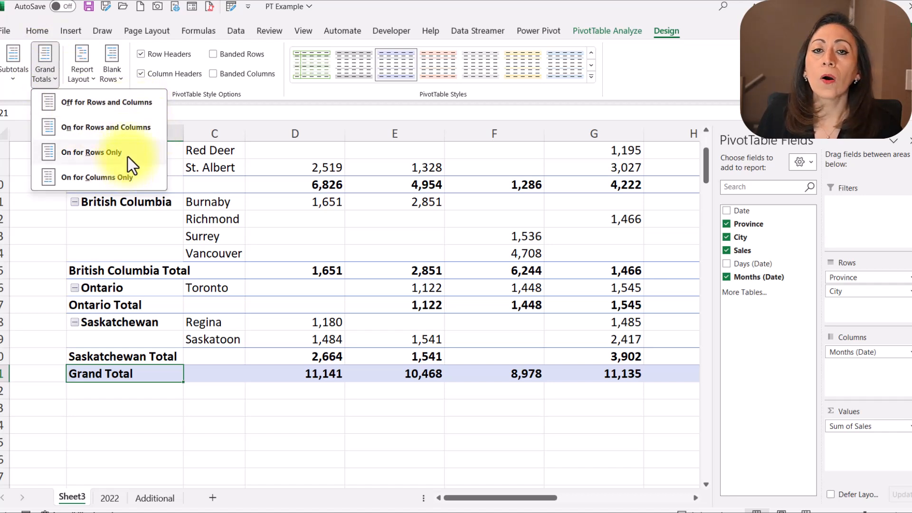
left_click(523, 503)
left_click_drag(526, 497, 663, 499)
scroll(668, 342, "up", 3)
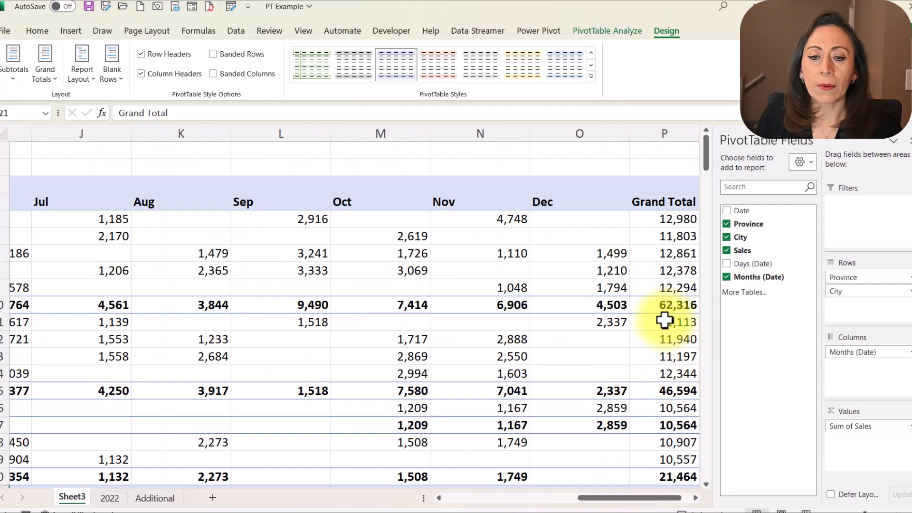
left_click(668, 203)
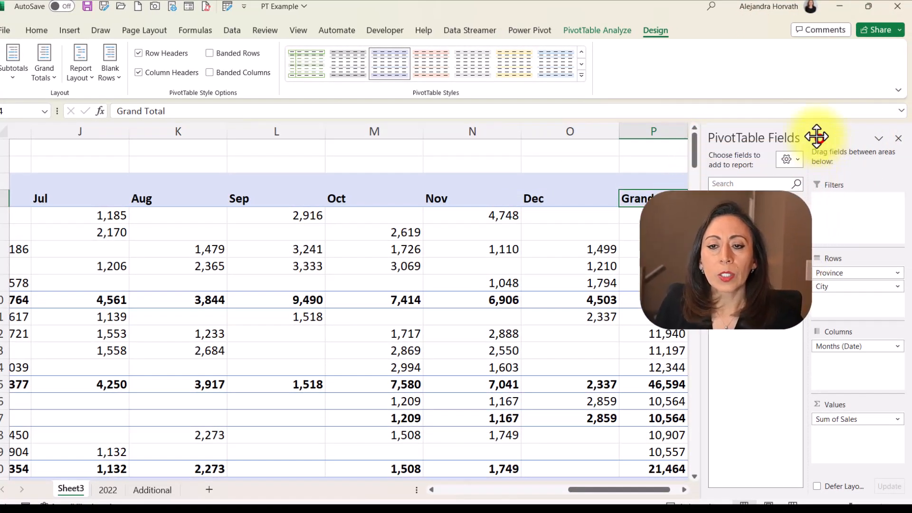
Step: Hide the PivotTable Fields list and show it again
left_click(899, 139)
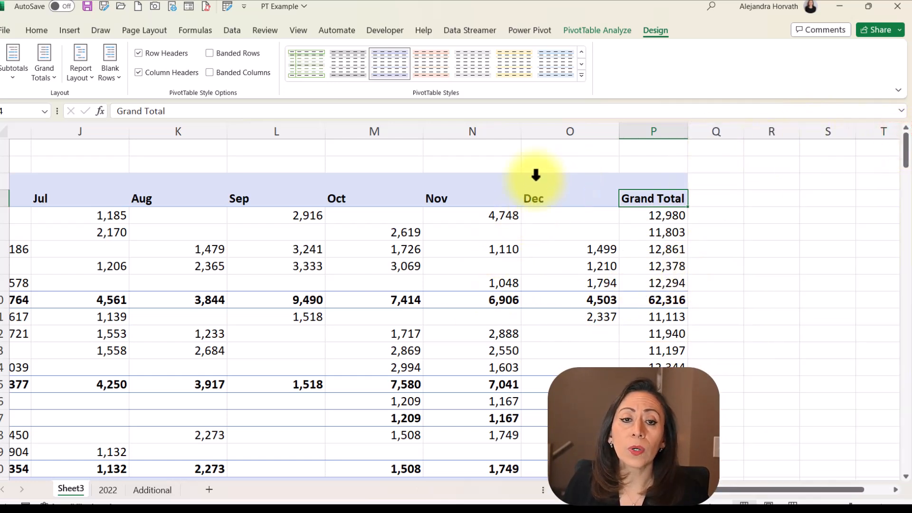
left_click(597, 29)
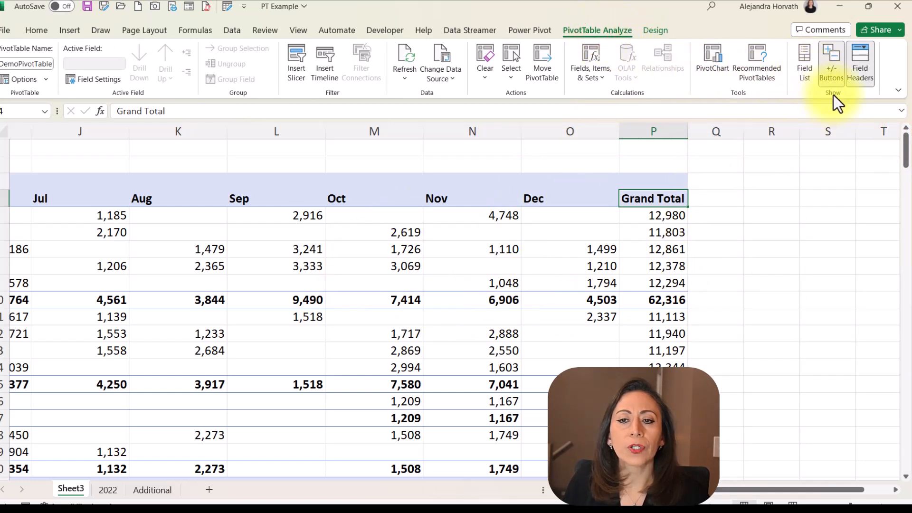
left_click(803, 67)
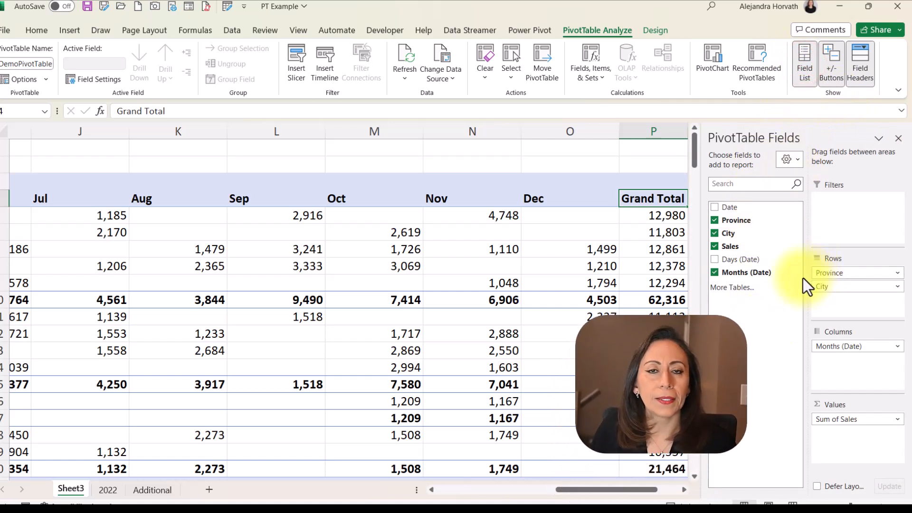
Step: Hide the PivotTable Fields list, show it again from a value cell in the pivot table and hide it once more
left_click(897, 140)
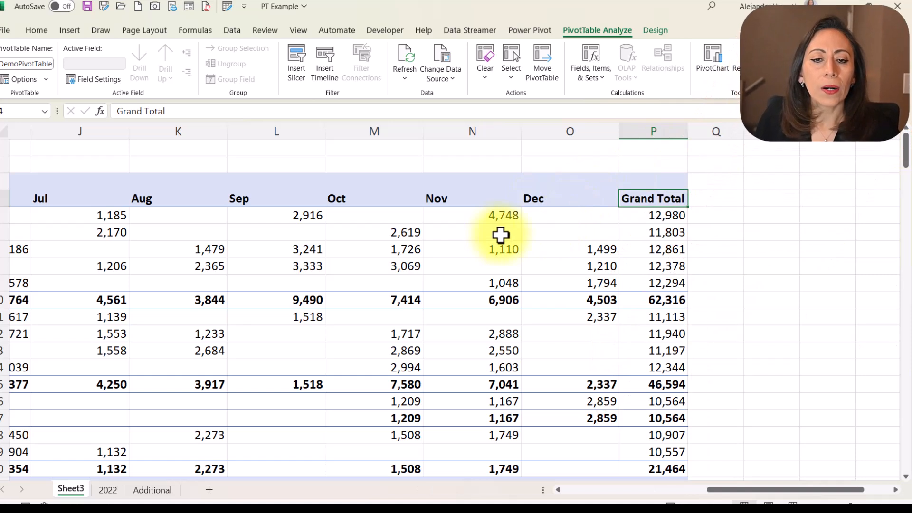
right_click(637, 231)
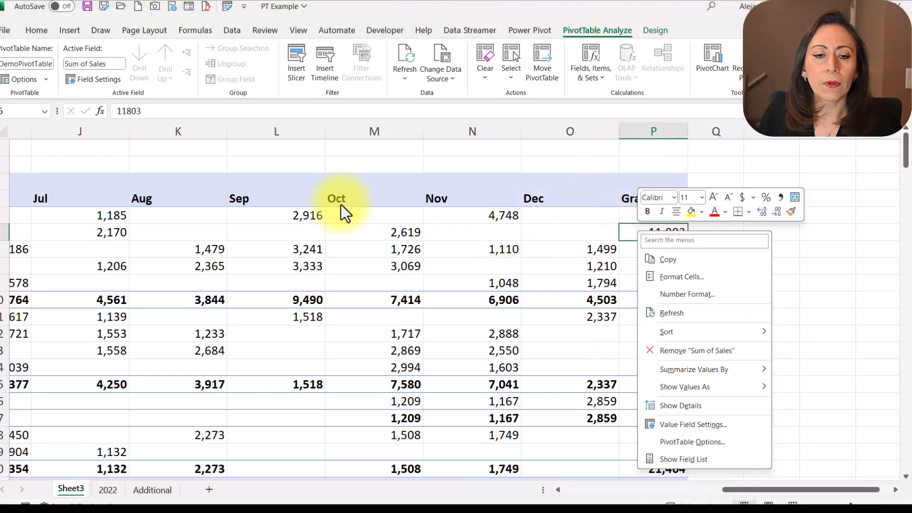
right_click(179, 230)
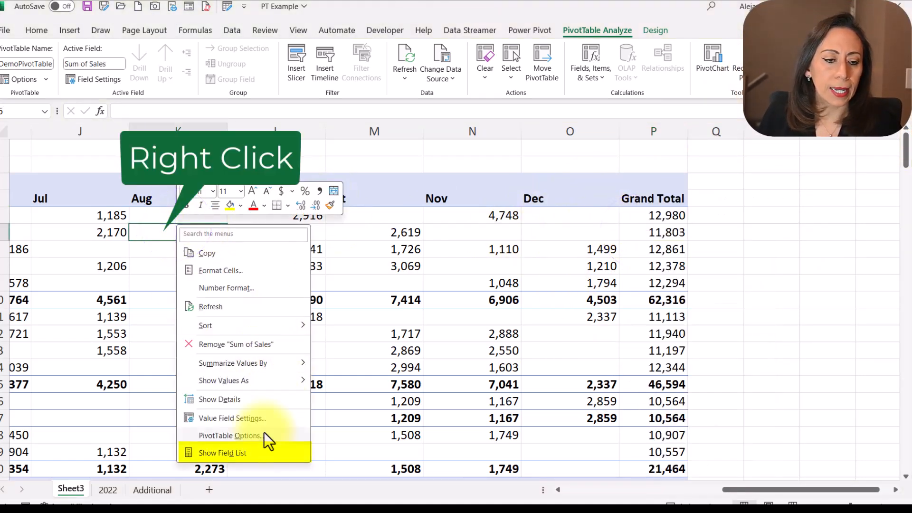
left_click(230, 456)
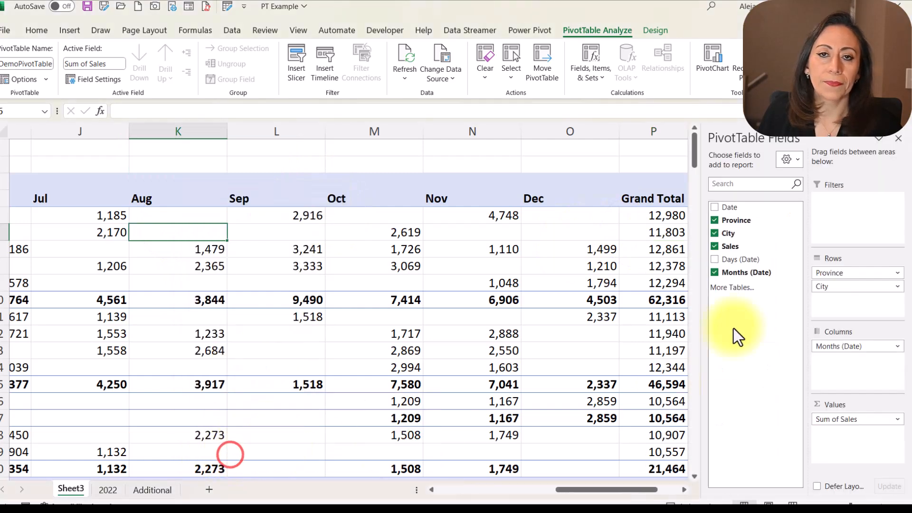
left_click(898, 138)
Step: Examine the sort and filter options available for the Province and City row headers
left_click_drag(715, 489, 563, 492)
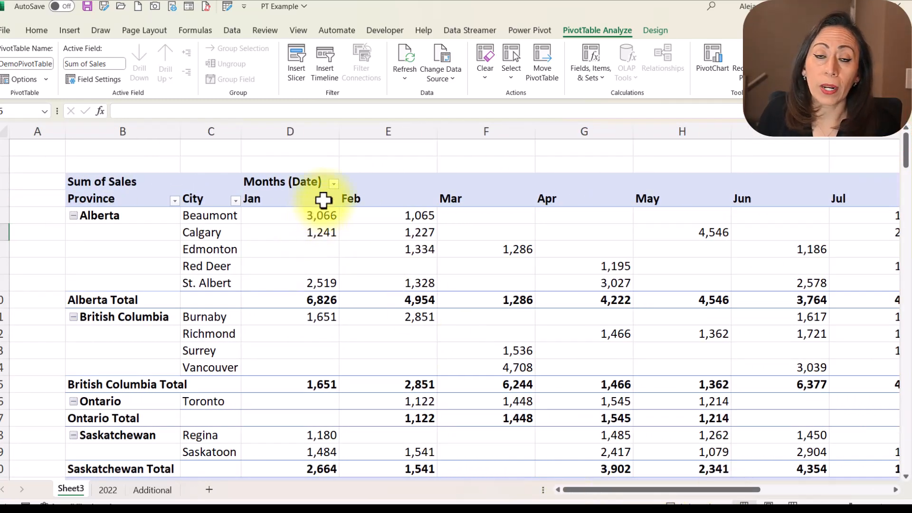
left_click(174, 200)
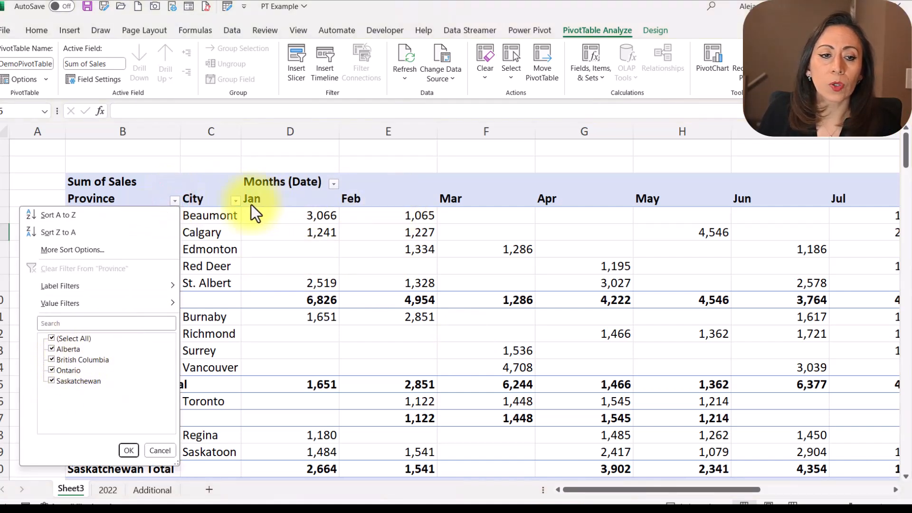
left_click(239, 201)
left_click(239, 202)
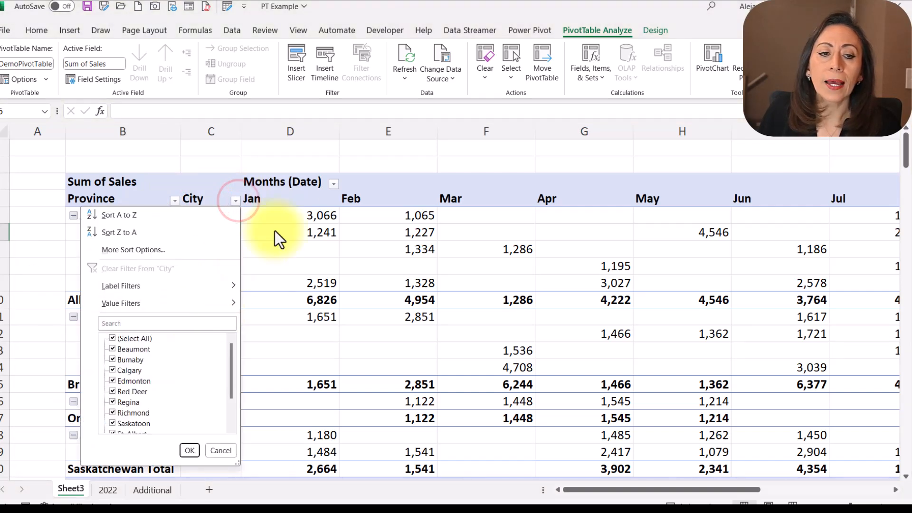
left_click(324, 427)
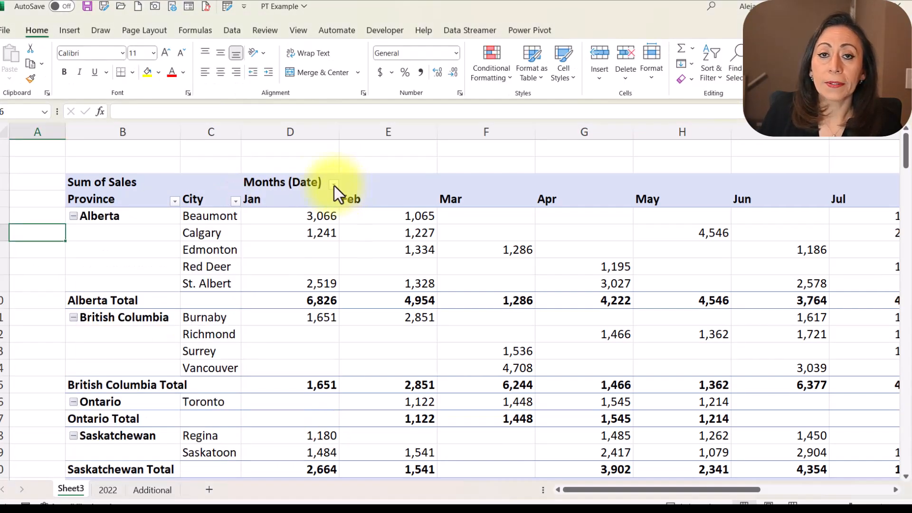
Step: Show the PivotTable Fields list again and move Province from the rows to the report filter
left_click(152, 145)
left_click(148, 230)
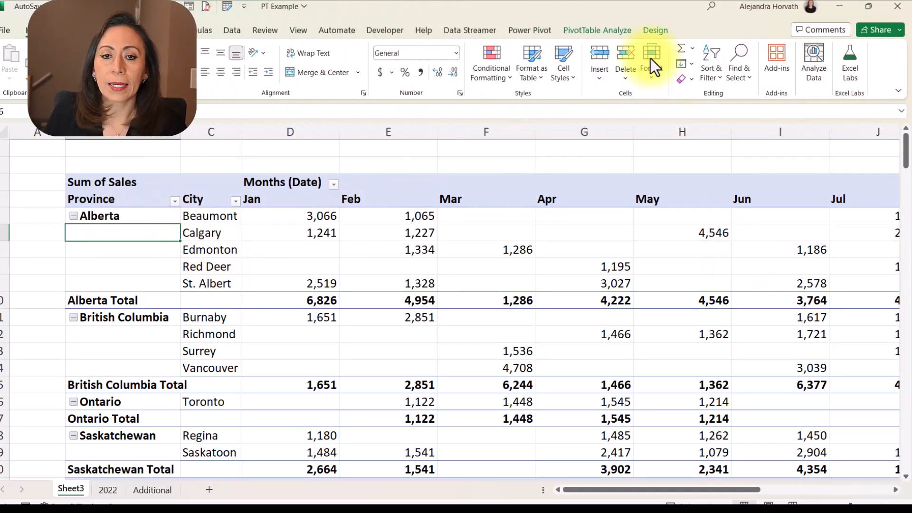
left_click(573, 29)
left_click(805, 64)
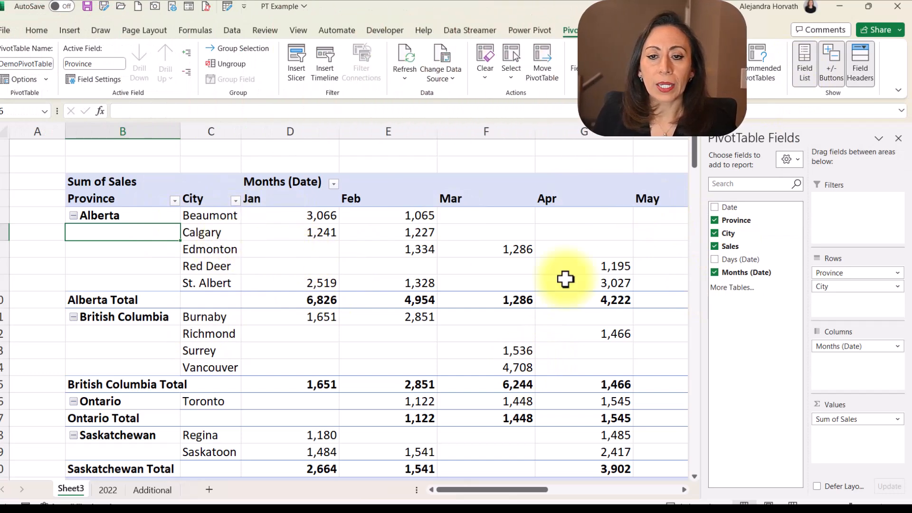
left_click_drag(737, 220, 866, 240)
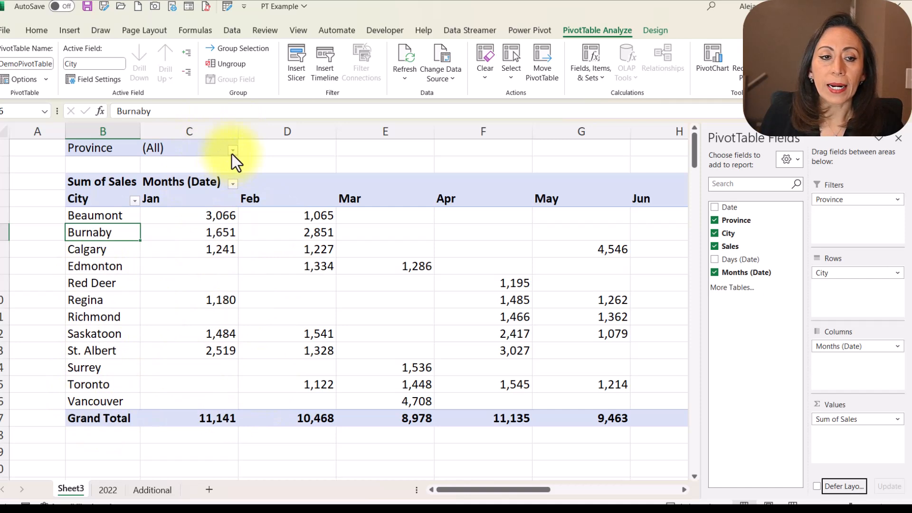
Step: Filter the pivot table to the province British Columbia with the report filter
left_click(232, 153)
left_click(118, 201)
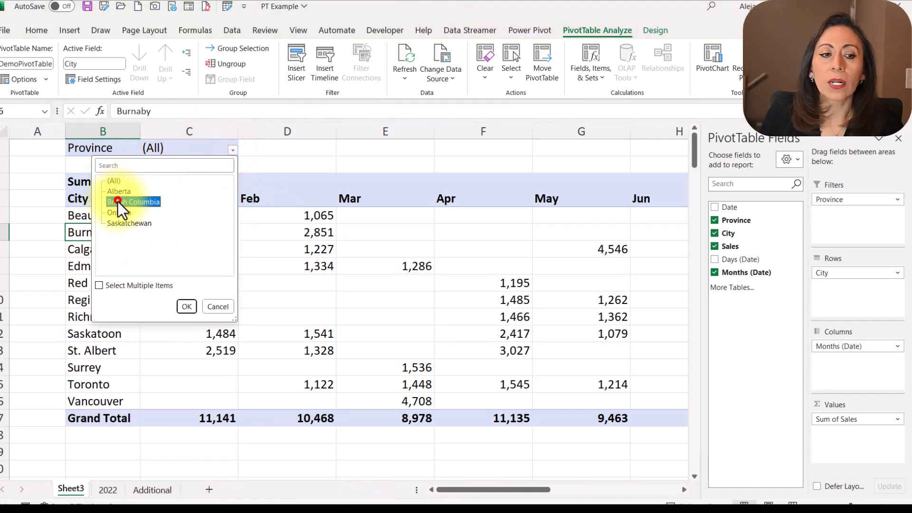
left_click(186, 306)
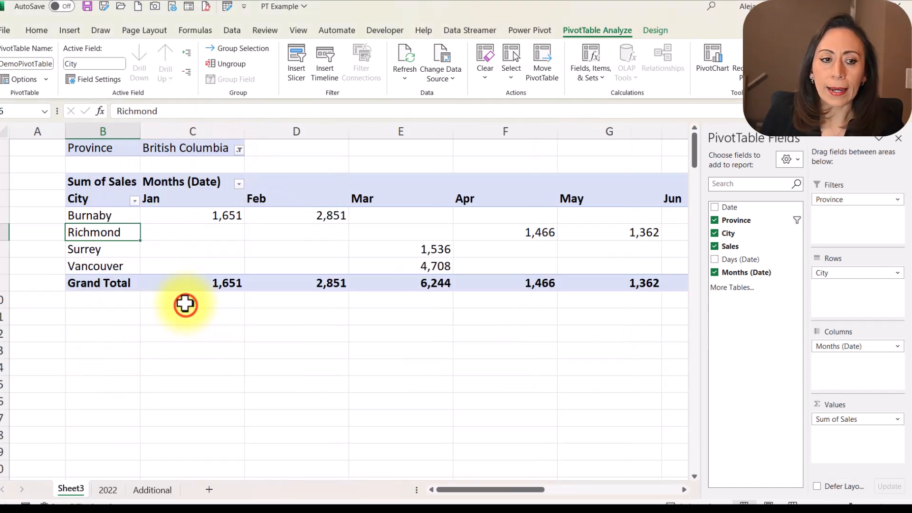
Step: Allow multiple items in the Province report filter and keep only British Columbia and Saskatchewan
left_click(239, 149)
left_click(120, 181)
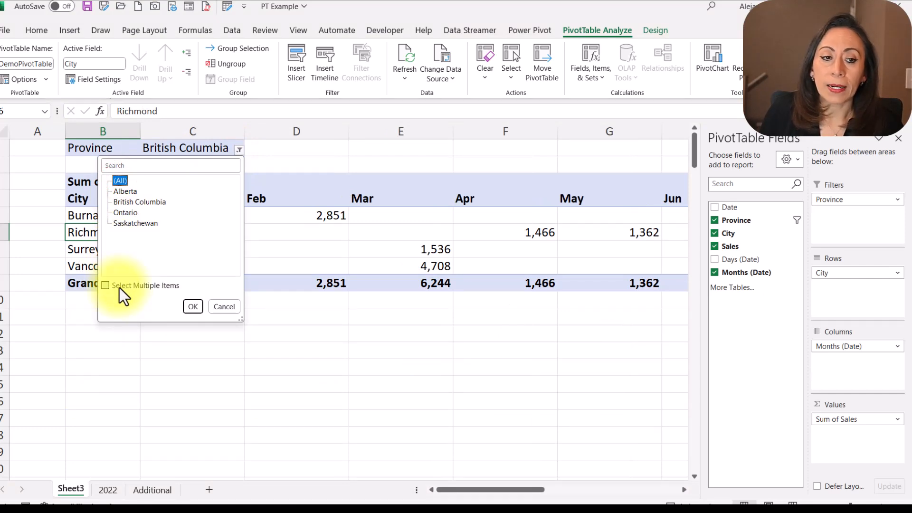
left_click(119, 287)
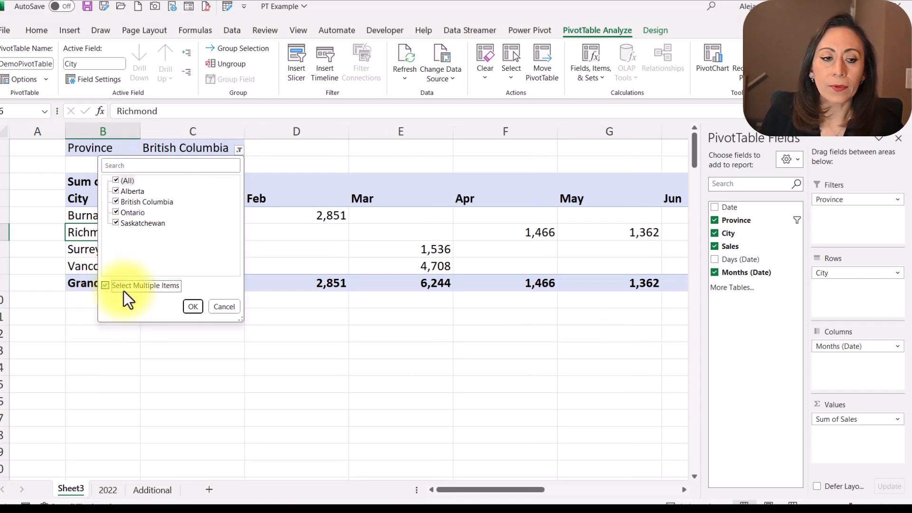
left_click(115, 181)
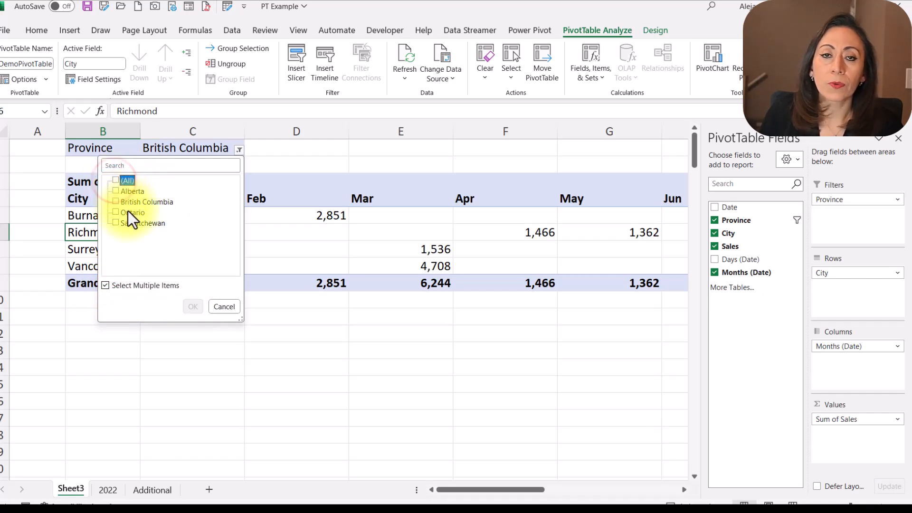
left_click(114, 201)
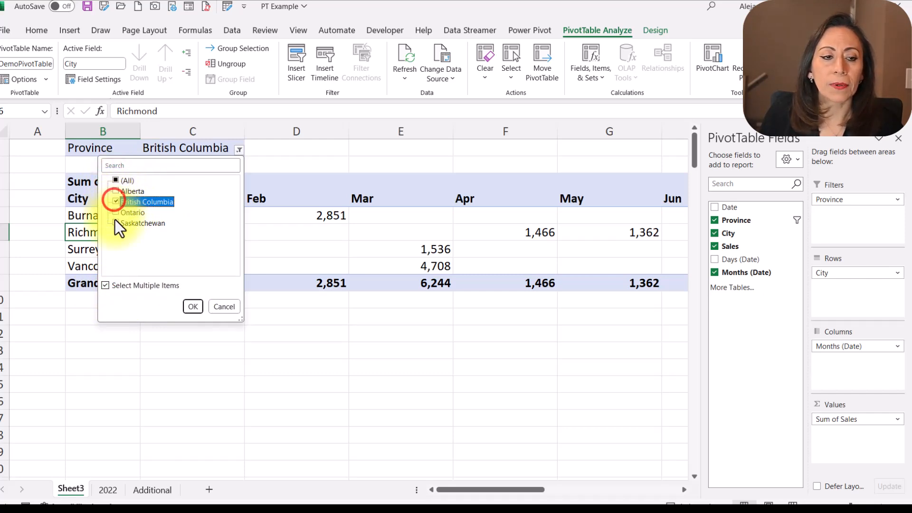
left_click(115, 220)
left_click(187, 305)
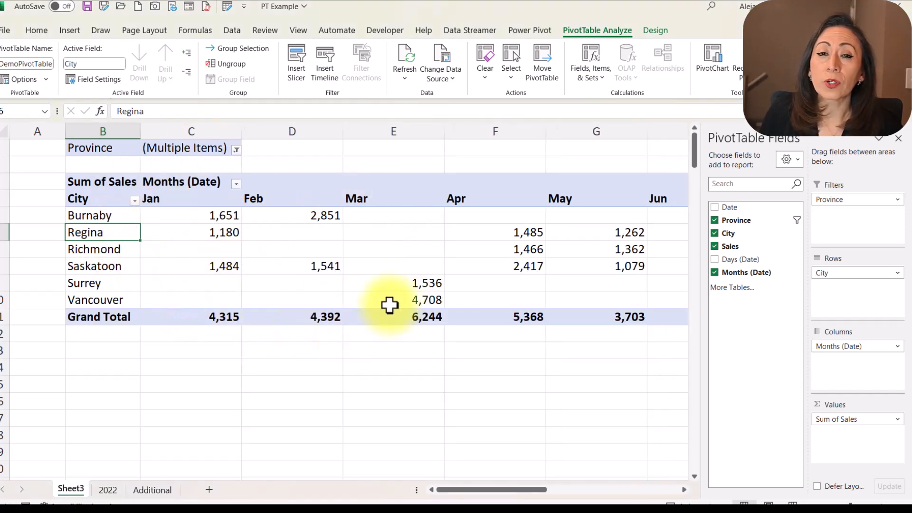
Step: Move Province from the report filter back to the rows above City and widen column B to fit the province names
mouse_move(387, 304)
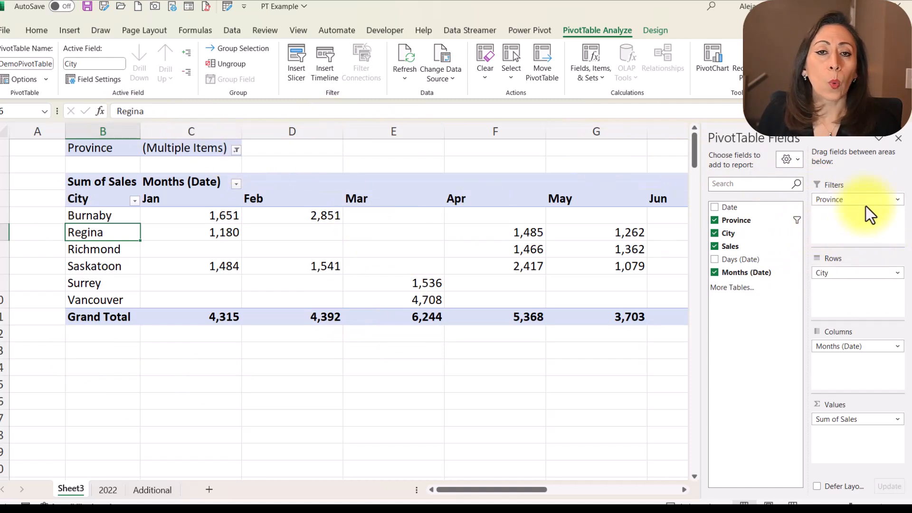
left_click_drag(869, 200, 549, 238)
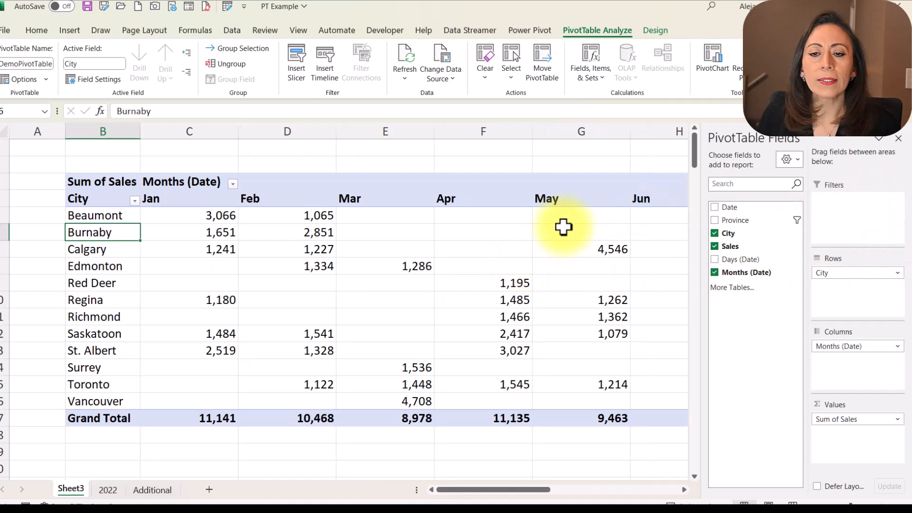
left_click_drag(731, 218, 841, 261)
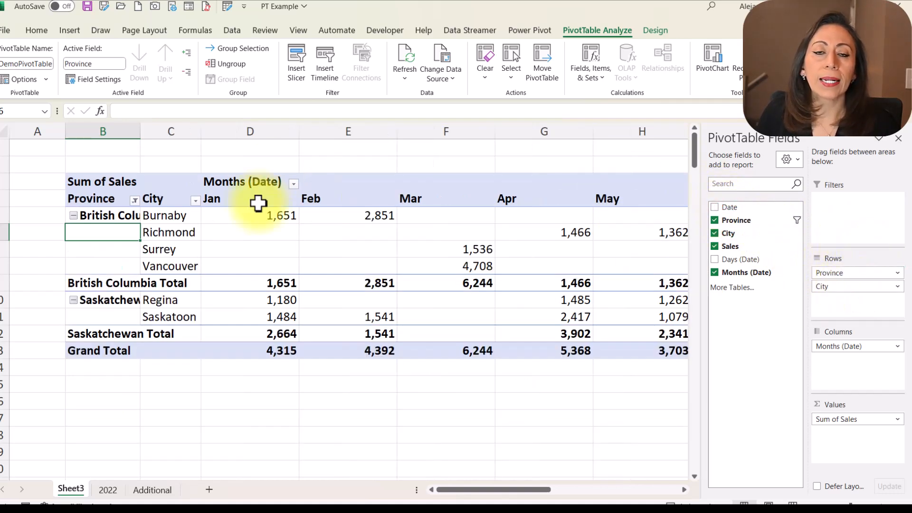
left_click_drag(140, 131, 191, 137)
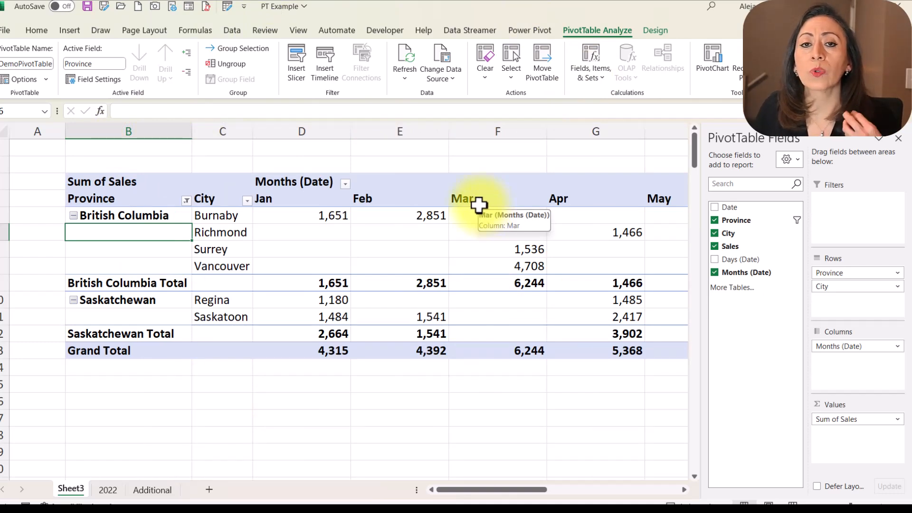
Step: Look over the last source records on the 2022 sheet and return to the pivot table on Sheet3
left_click(108, 490)
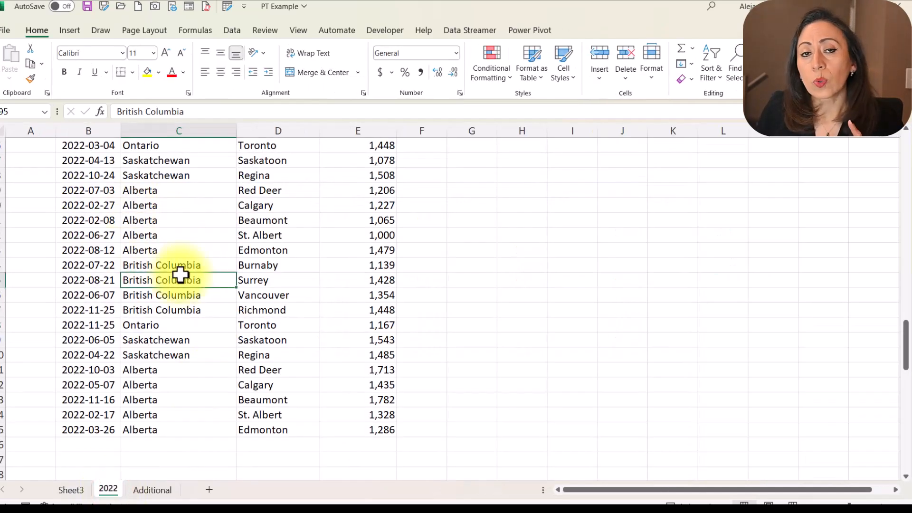
scroll(261, 321, "up", 1)
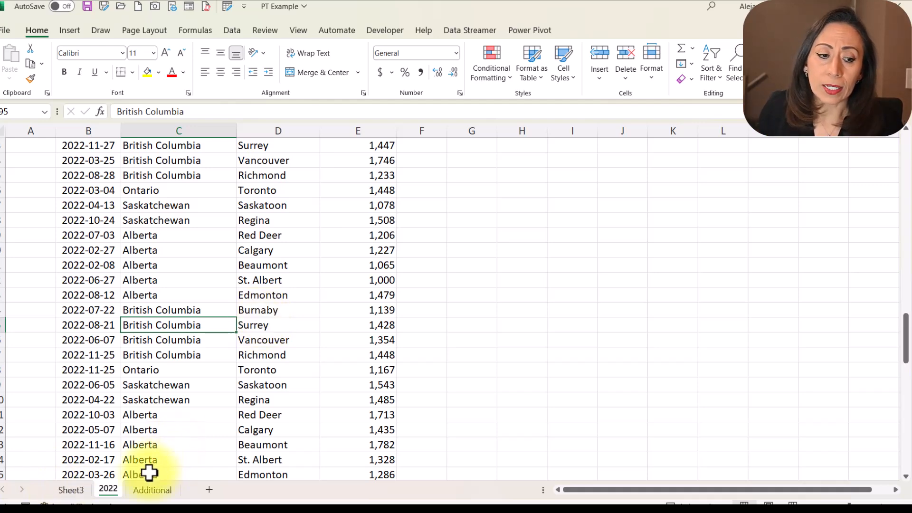
left_click(75, 489)
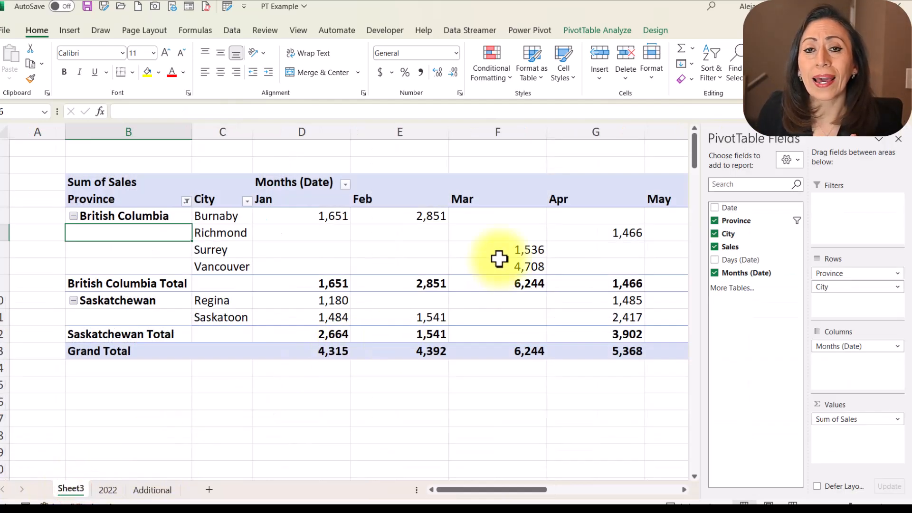
Step: Check which source range on the 2022 sheet the pivot table uses, down to its last row, and close the data source settings
mouse_move(498, 254)
mouse_move(320, 236)
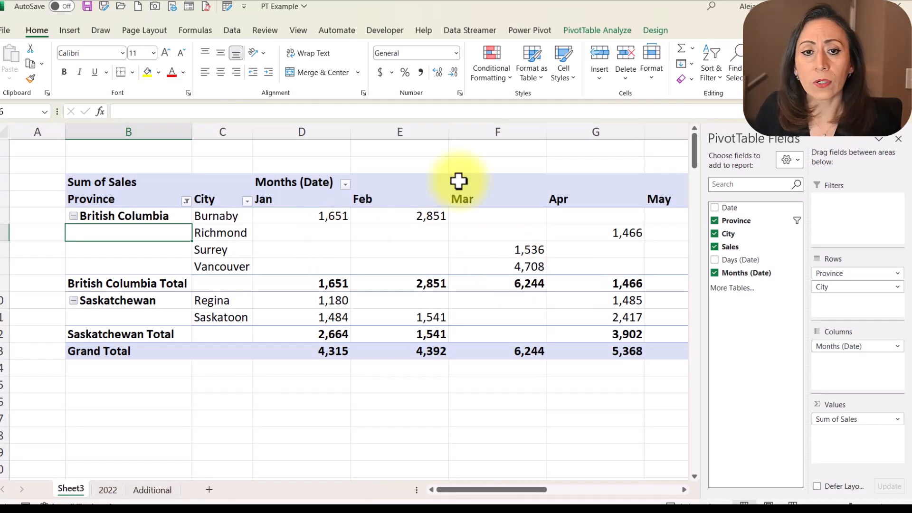
left_click(583, 33)
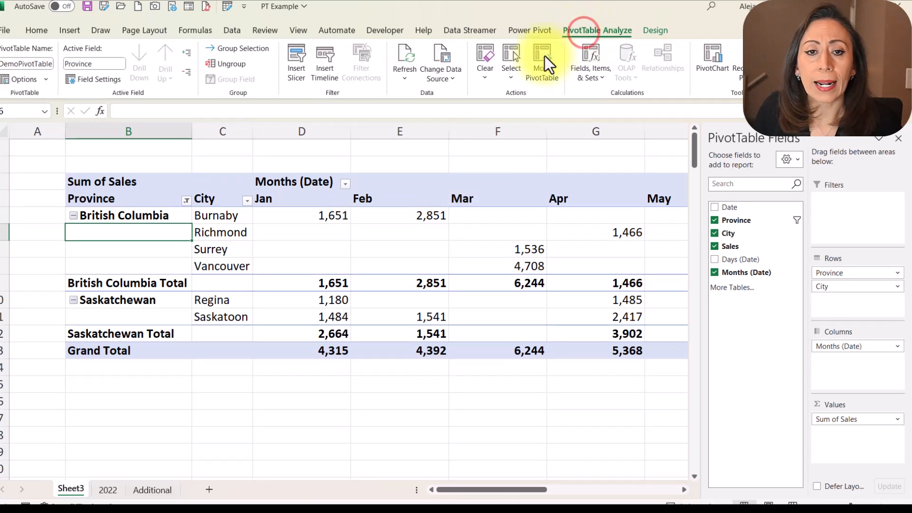
left_click(444, 56)
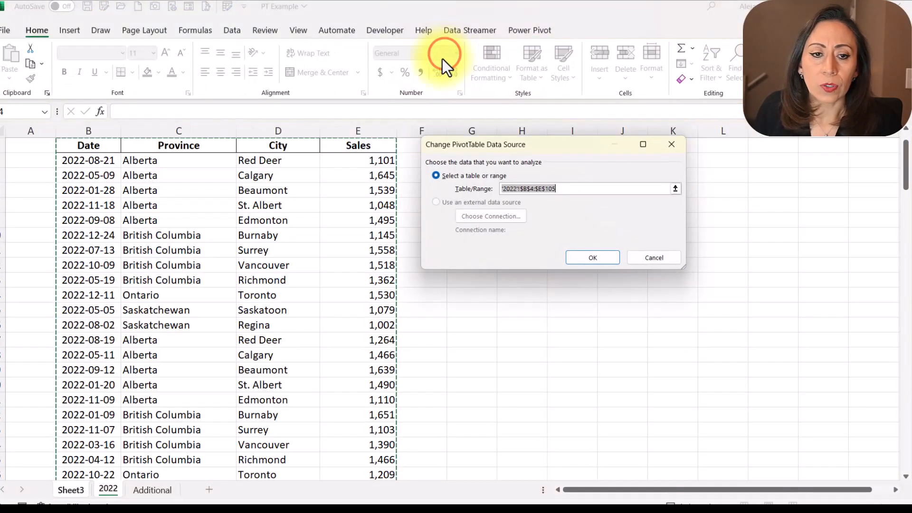
scroll(350, 265, "down", 20)
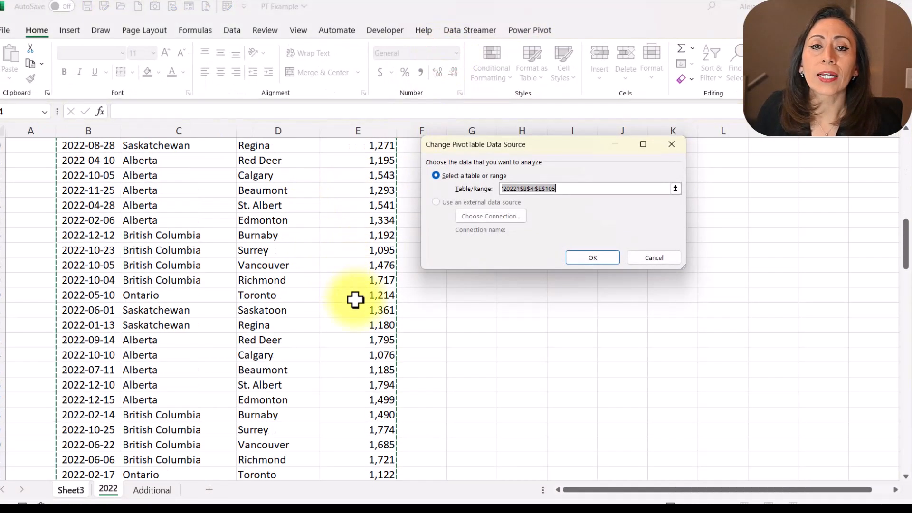
scroll(356, 309, "down", 1)
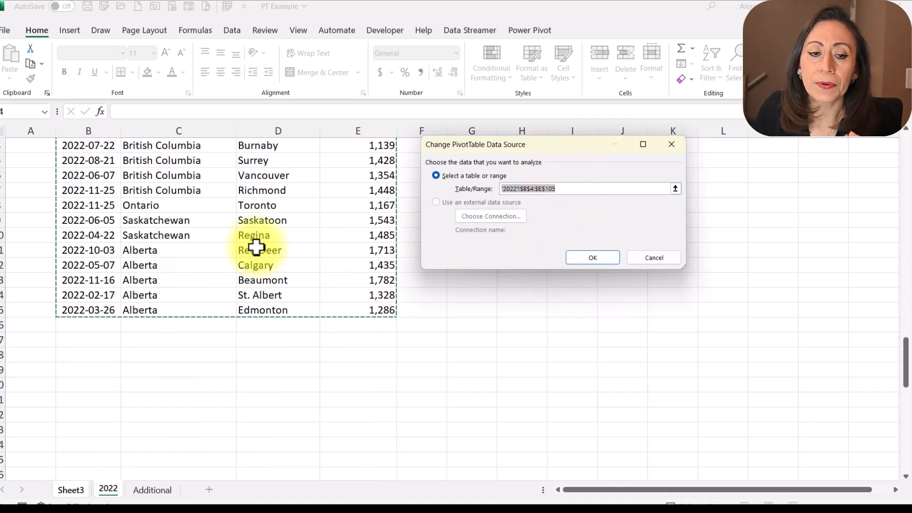
scroll(336, 258, "down", 3)
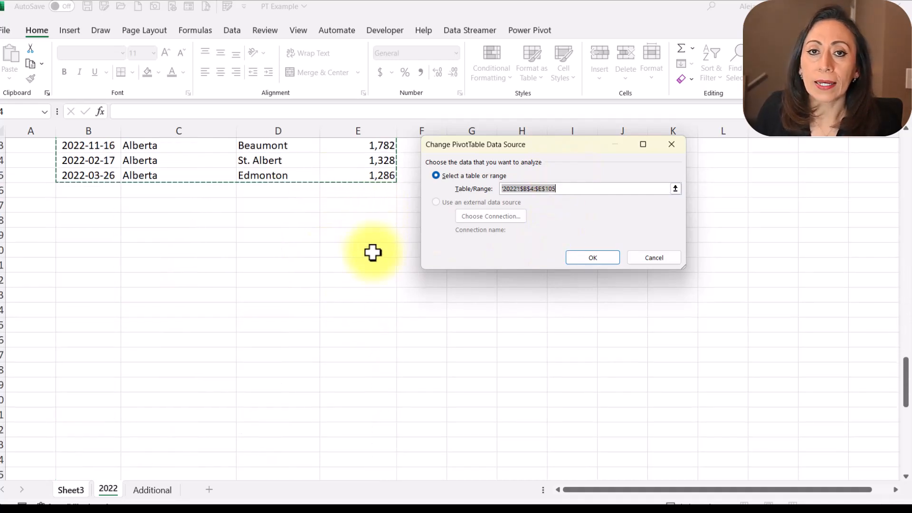
key("Return")
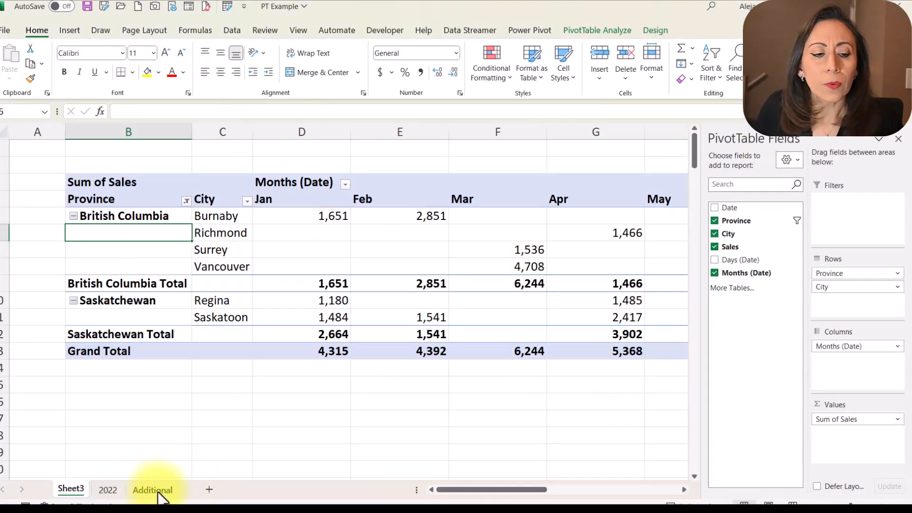
Step: Convert the sales range B4:E105 on the 2022 sheet into a table with headers
left_click(107, 491)
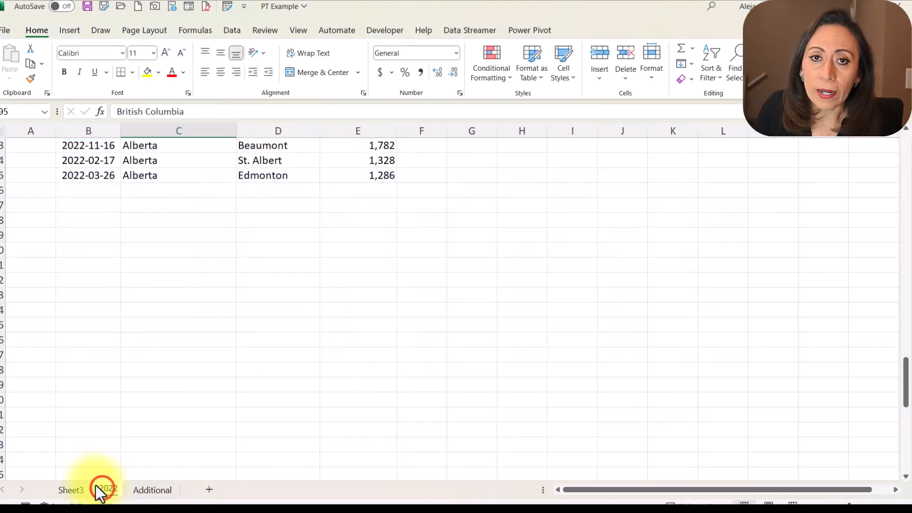
scroll(145, 366, "up", 2)
left_click(184, 307)
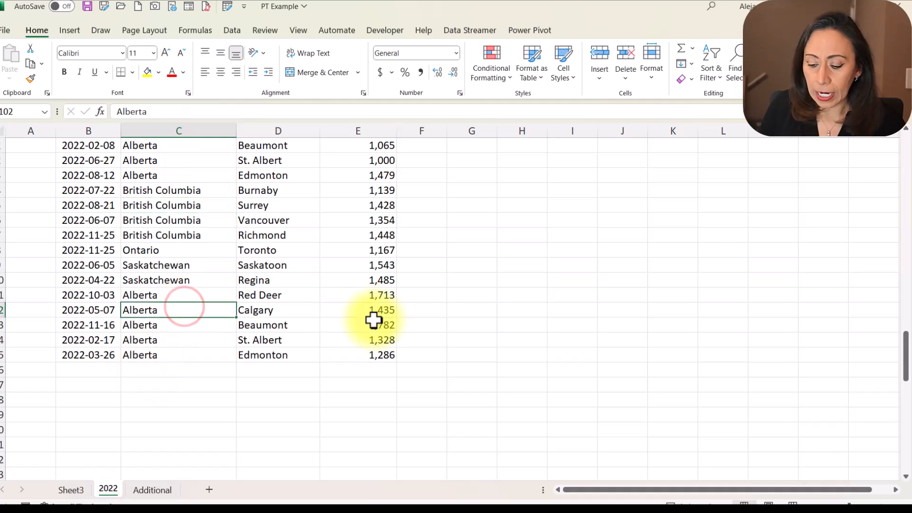
scroll(374, 321, "up", 20)
left_click(99, 232)
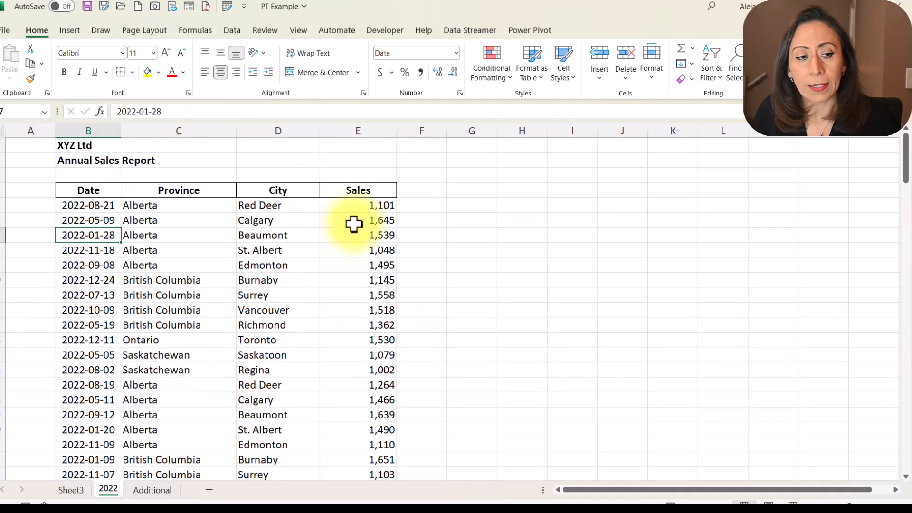
key("ctrl+t")
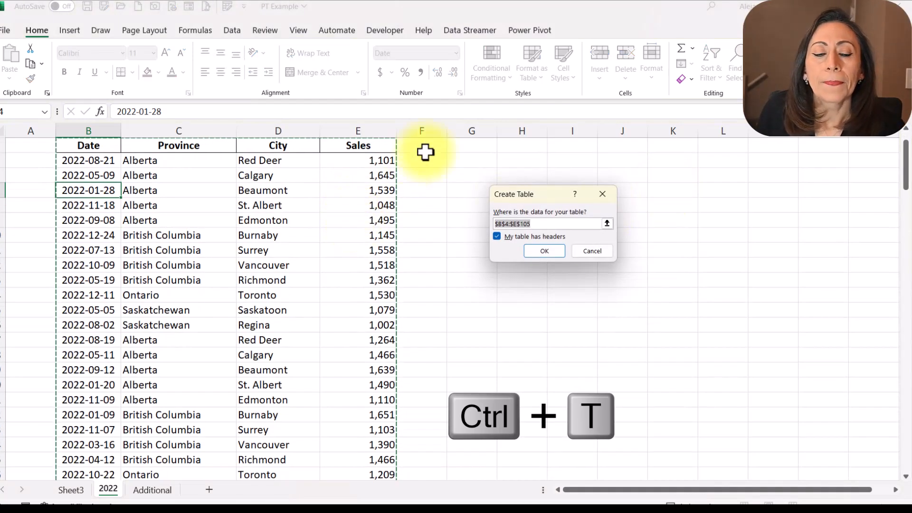
left_click_drag(553, 191, 503, 163)
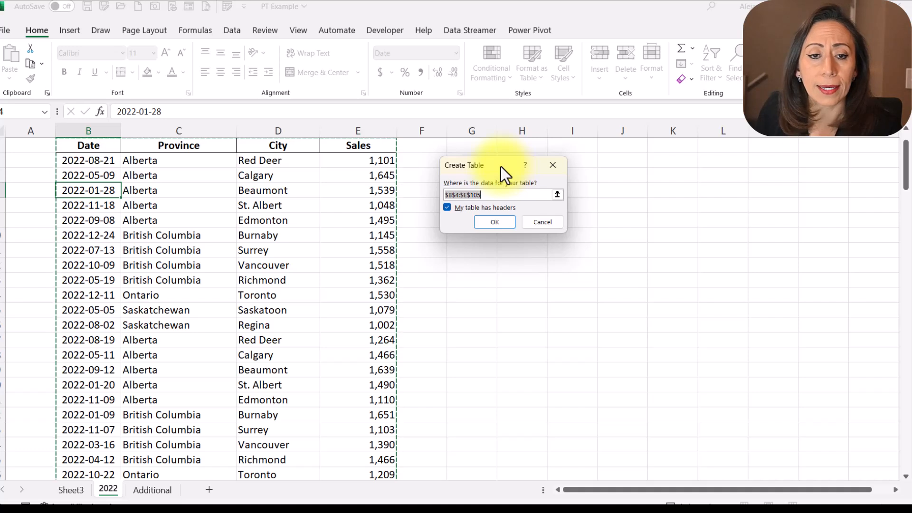
left_click(448, 207)
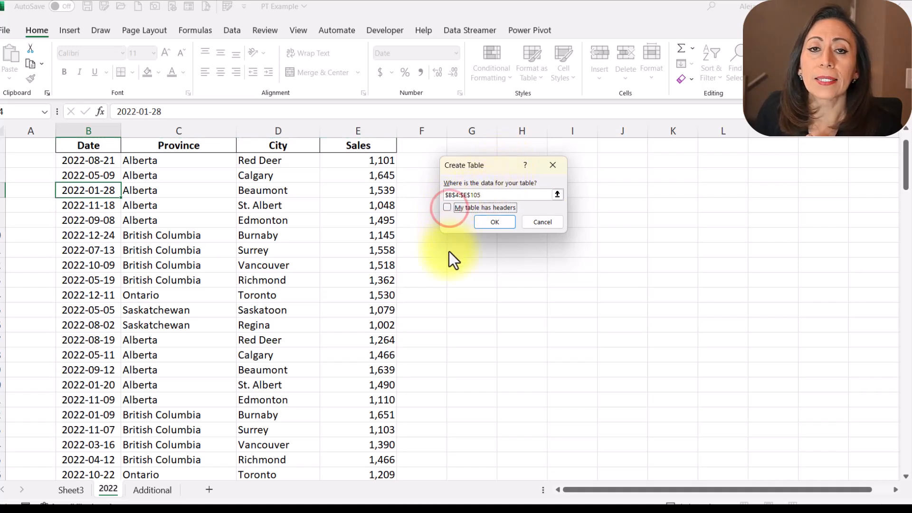
left_click(447, 207)
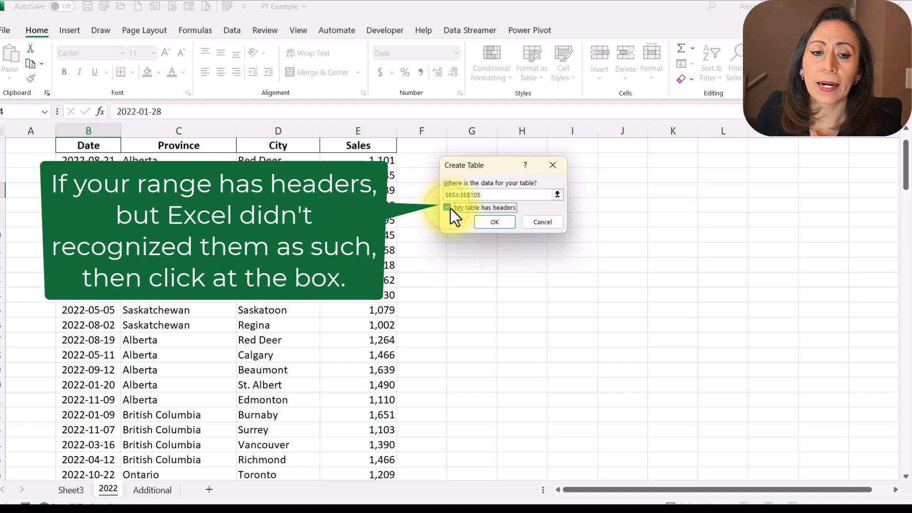
left_click(495, 221)
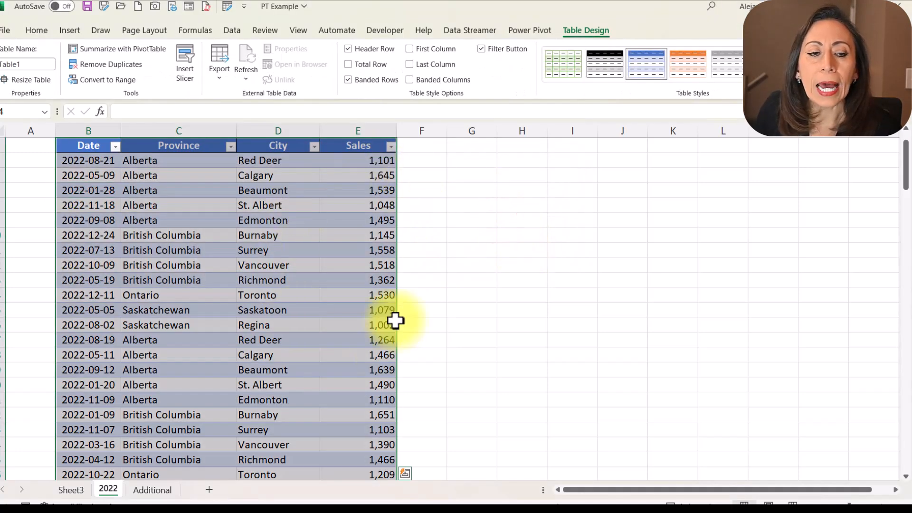
left_click(274, 267)
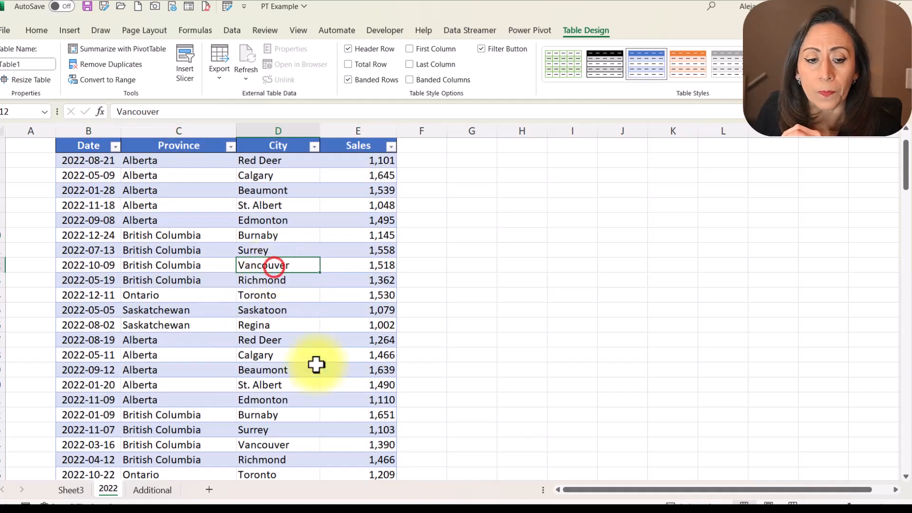
Step: Copy all the sales records, without the header row, from the Additional sheet
left_click(144, 494)
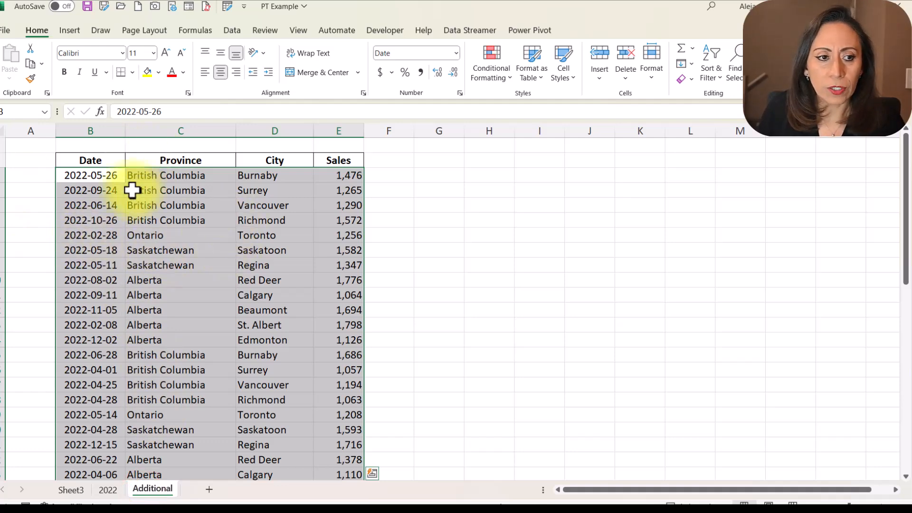
scroll(126, 207, "down", 6)
scroll(131, 225, "down", 2)
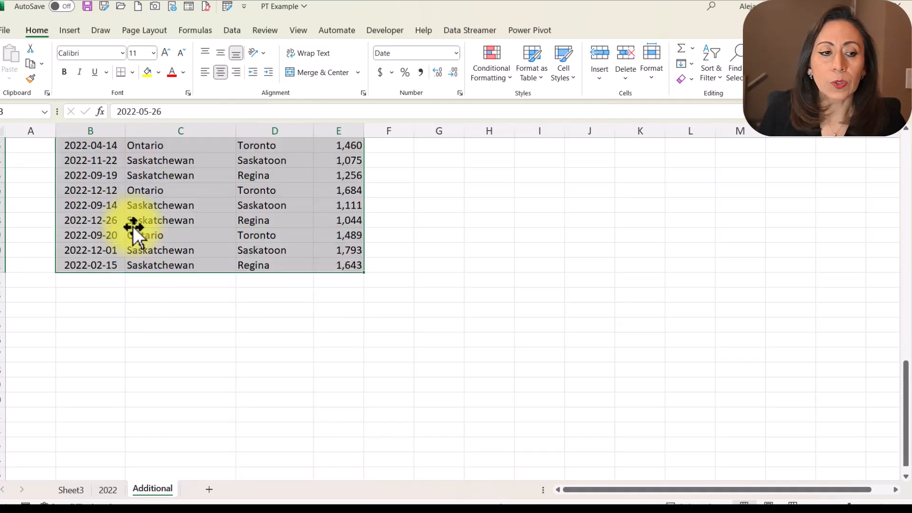
scroll(138, 266, "up", 1)
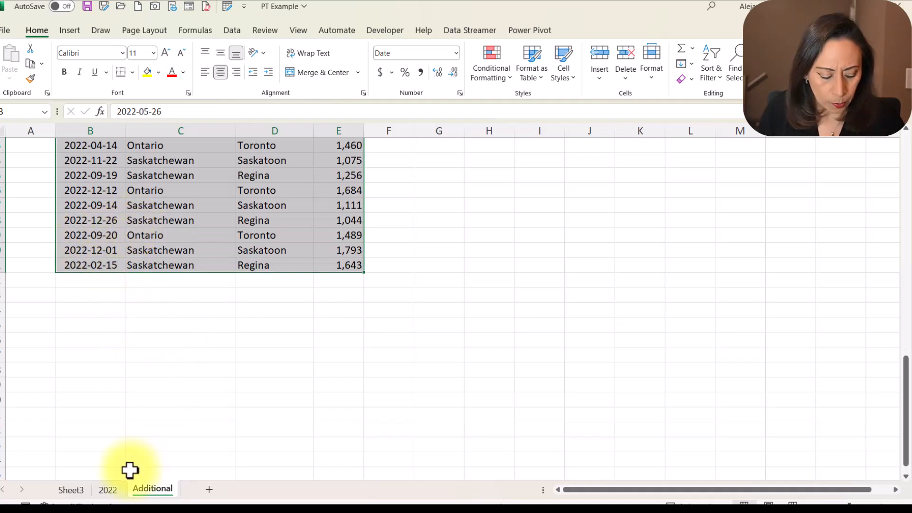
key("ctrl+c")
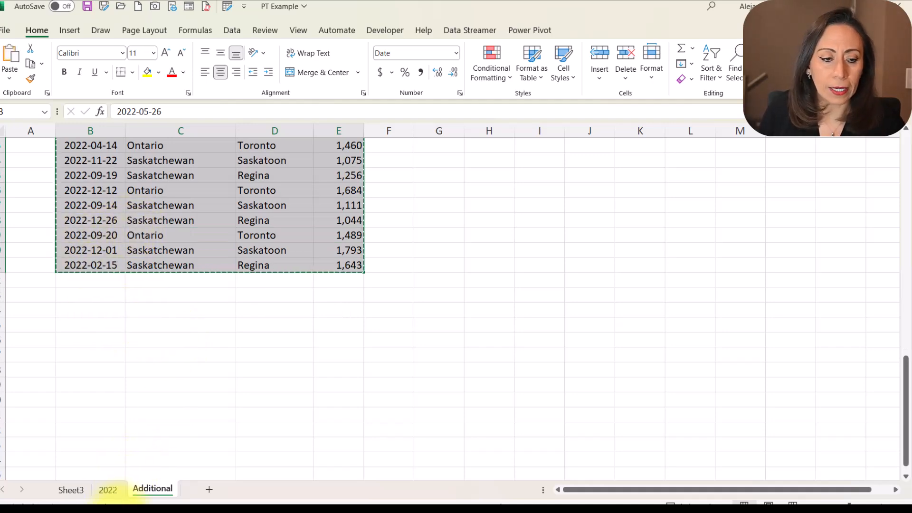
Step: Paste the copied records directly below the last row of the 2022 table and check where the table ends
left_click(108, 490)
left_click(101, 399)
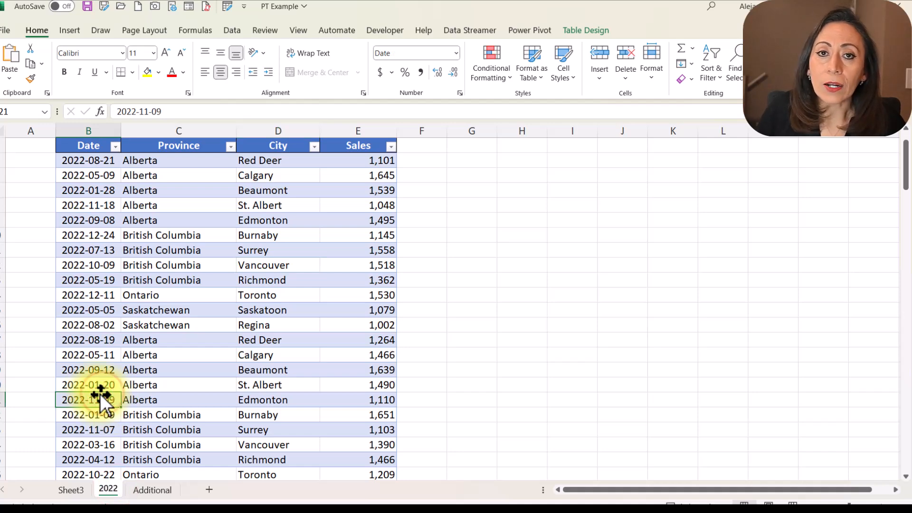
key("ctrl+Down")
key("Down")
key("Down")
key("Up")
key("ctrl+v")
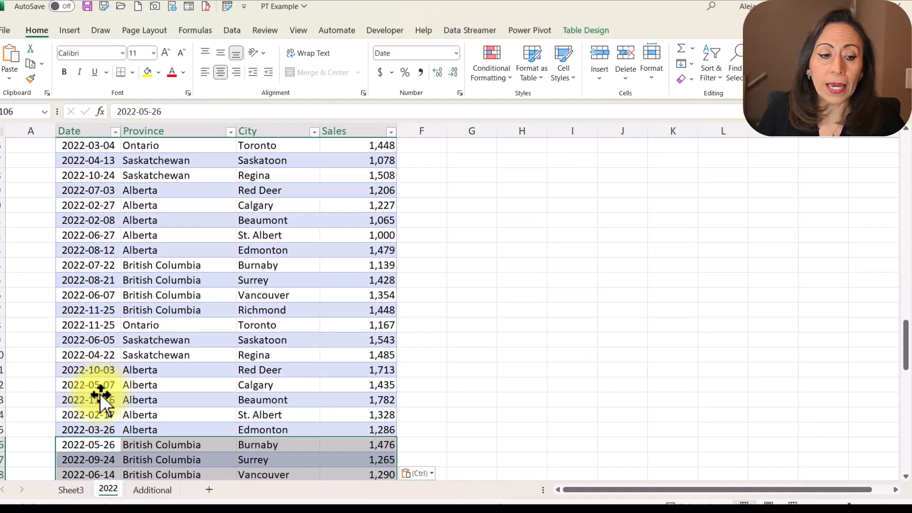
scroll(307, 309, "down", 6)
scroll(307, 309, "down", 15)
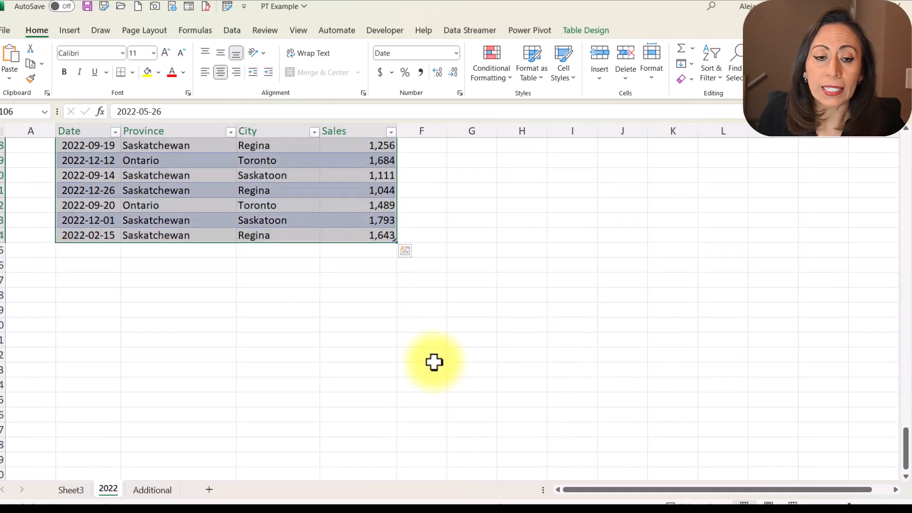
left_click(401, 290)
scroll(401, 287, "up", 1, "ctrl")
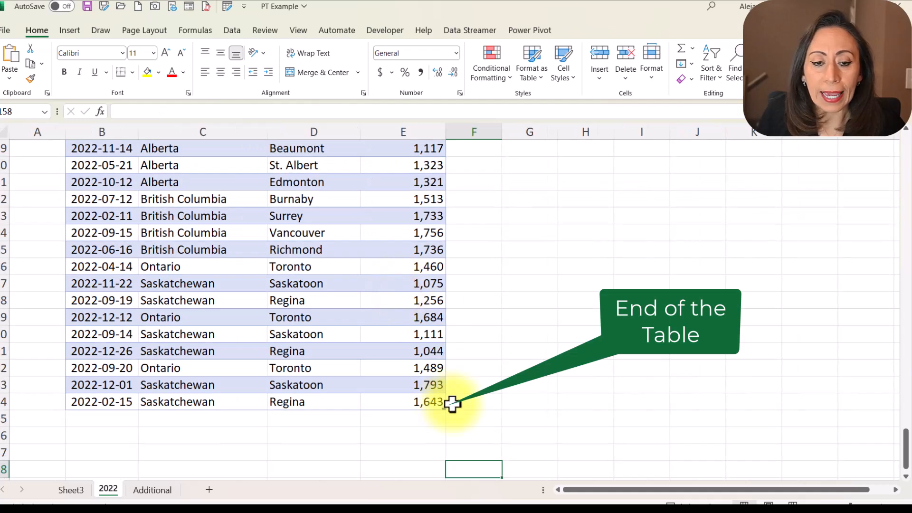
scroll(452, 405, "down", 1)
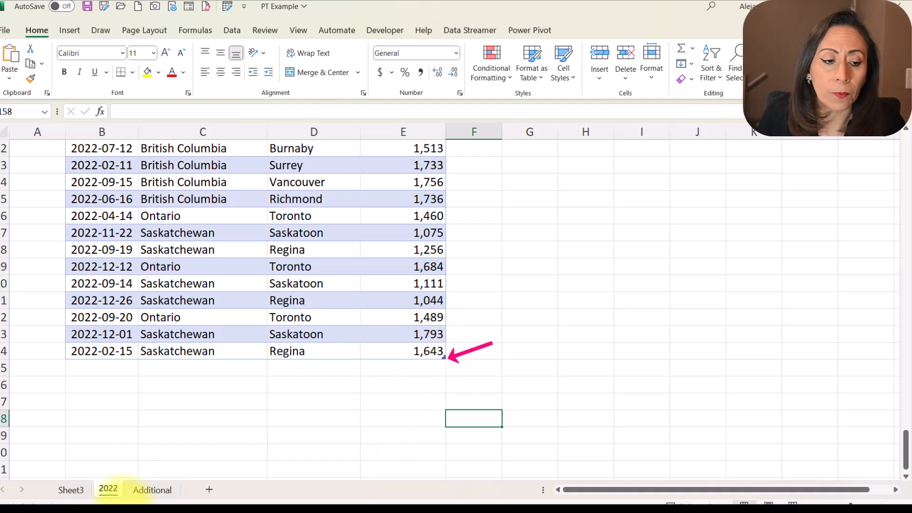
Step: Refresh the pivot table on Sheet3 to include the added sales records
left_click(73, 487)
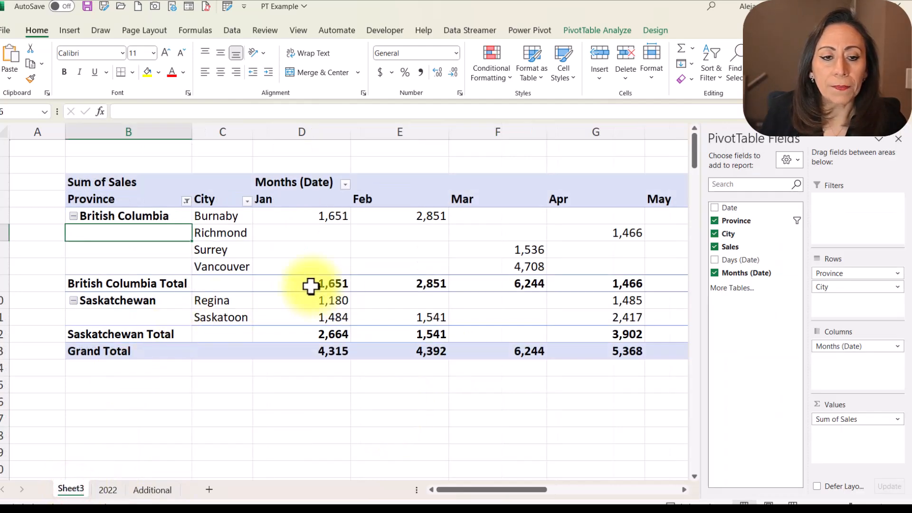
right_click(310, 285)
left_click(371, 131)
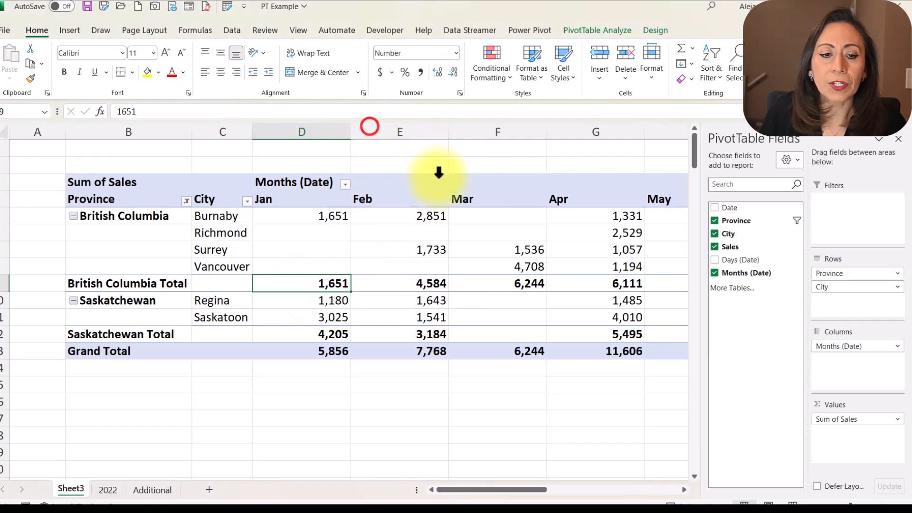